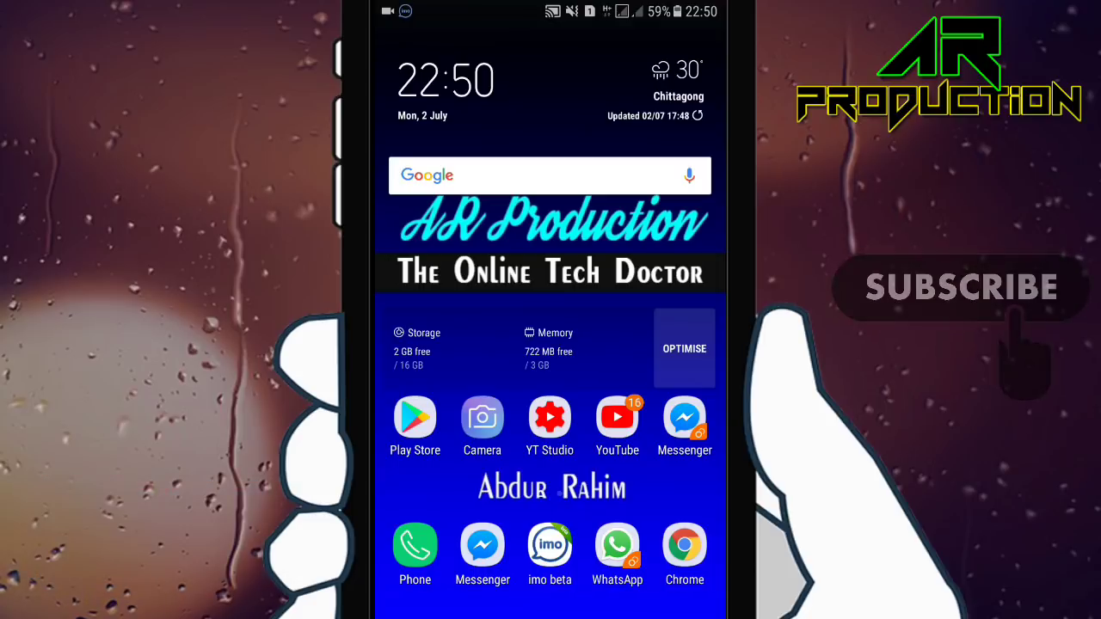
Swipe to the second home-screen page, where the InterPhoto icon sits
left_click_drag(688, 450, 617, 450)
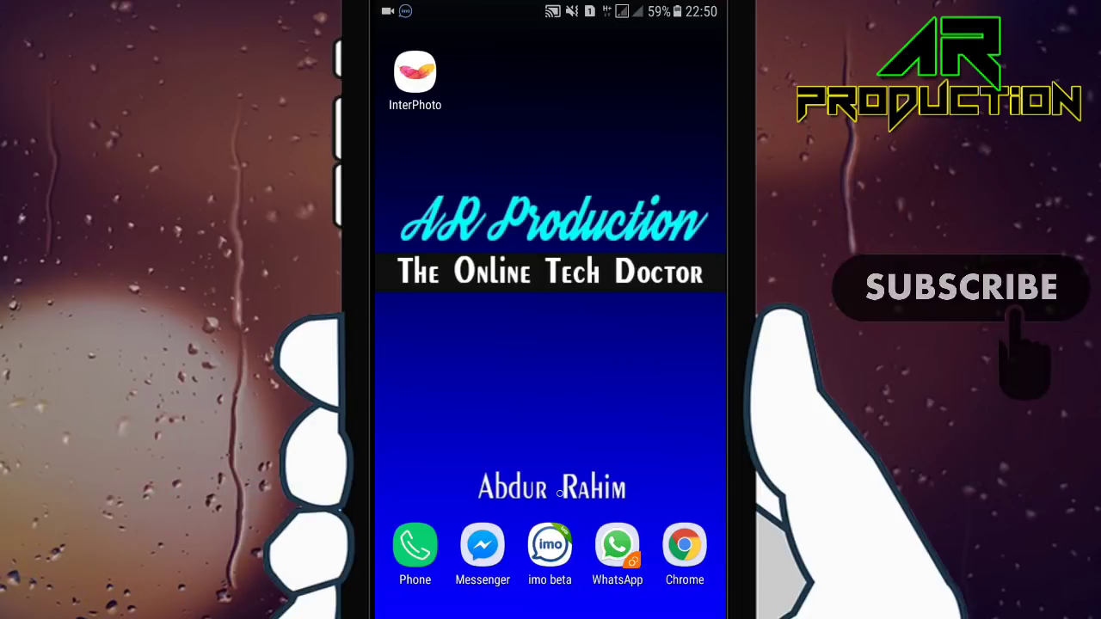
Launch InterPhoto and open the grey-kurta portrait in the editor
left_click(414, 75)
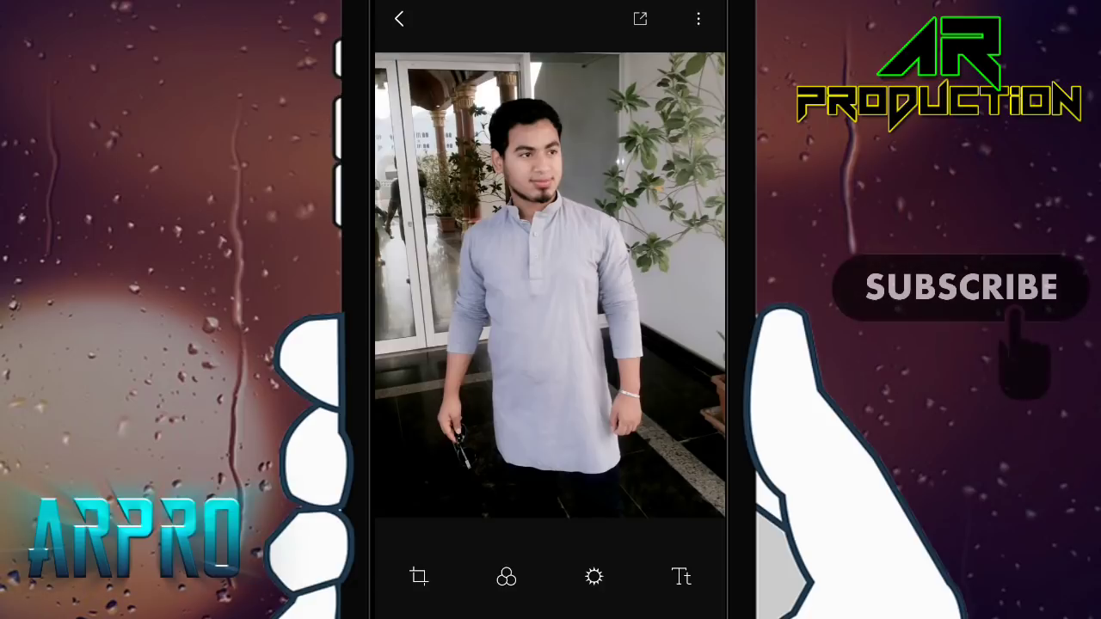
Browse the MASTER filters and try 夏天的风 on the portrait
left_click(509, 583)
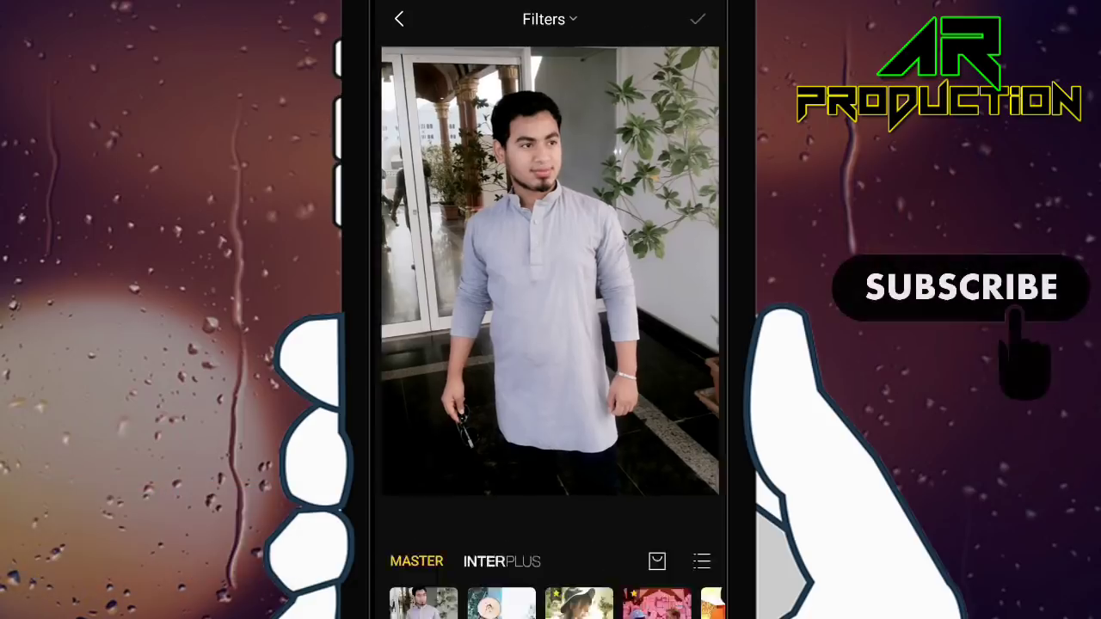
scroll(550, 537, "right", 5)
scroll(550, 537, "right", 5)
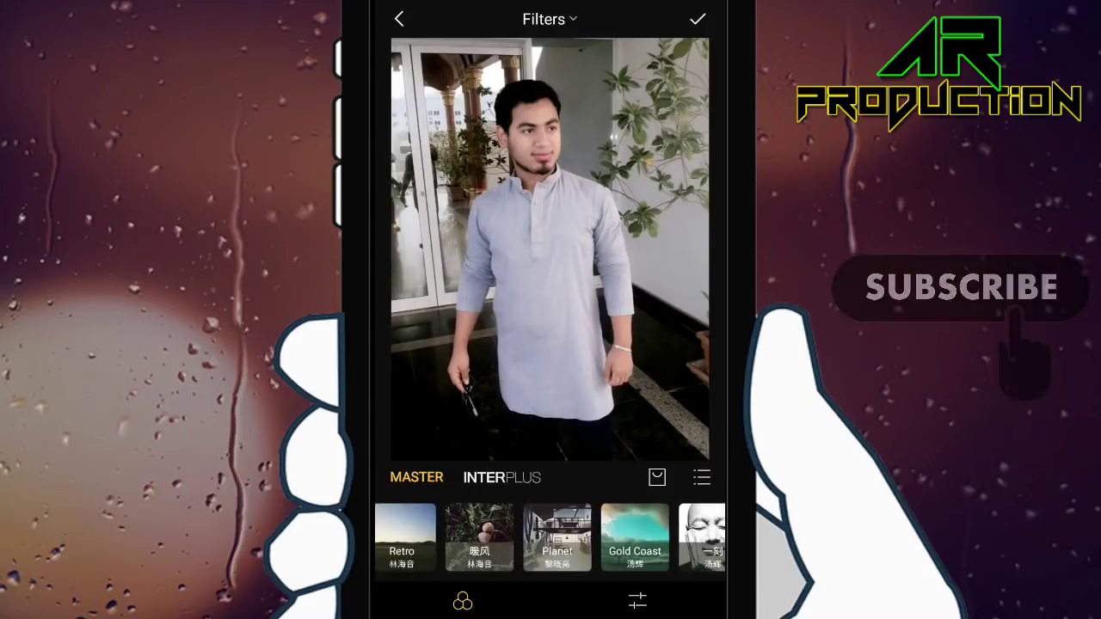
scroll(551, 537, "right", 5)
scroll(551, 537, "right", 5)
scroll(550, 538, "right", 2)
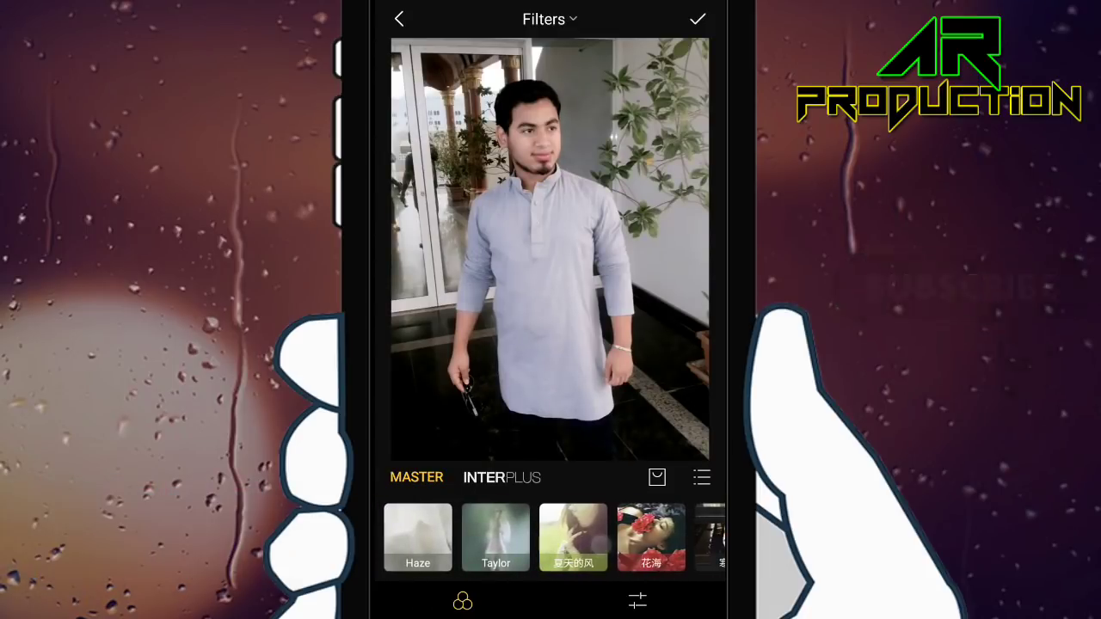
left_click(551, 537)
Try a cooler MASTER filter, then return the portrait to Original
scroll(550, 537, "right", 5)
scroll(550, 537, "right", 5)
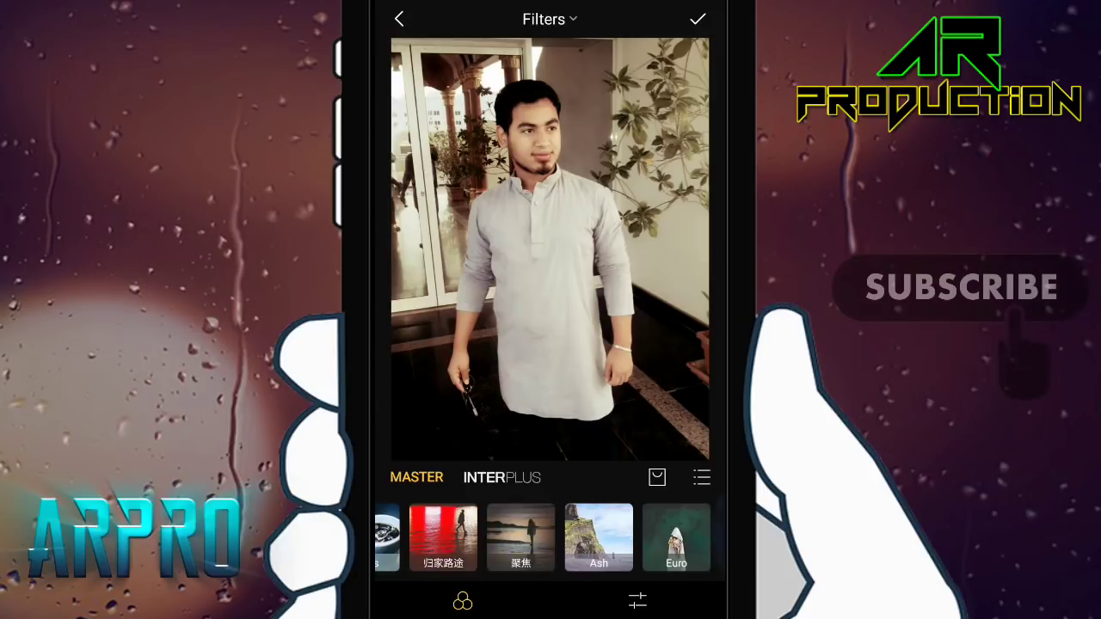
scroll(550, 538, "right", 5)
scroll(551, 537, "right", 5)
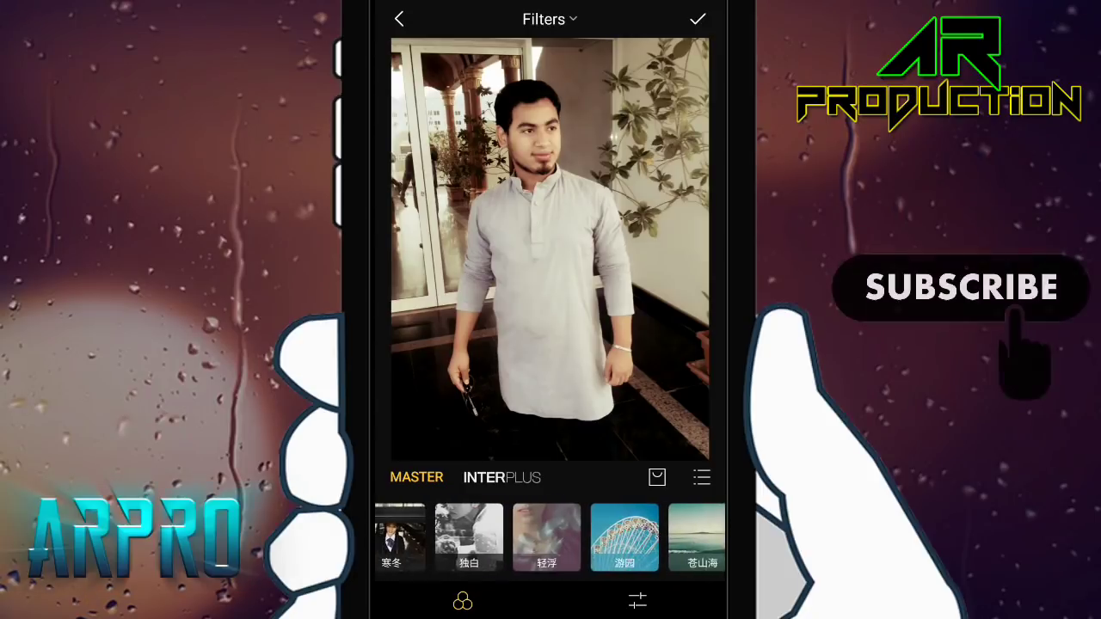
scroll(550, 537, "right", 3)
left_click(698, 537)
scroll(551, 537, "left", 5)
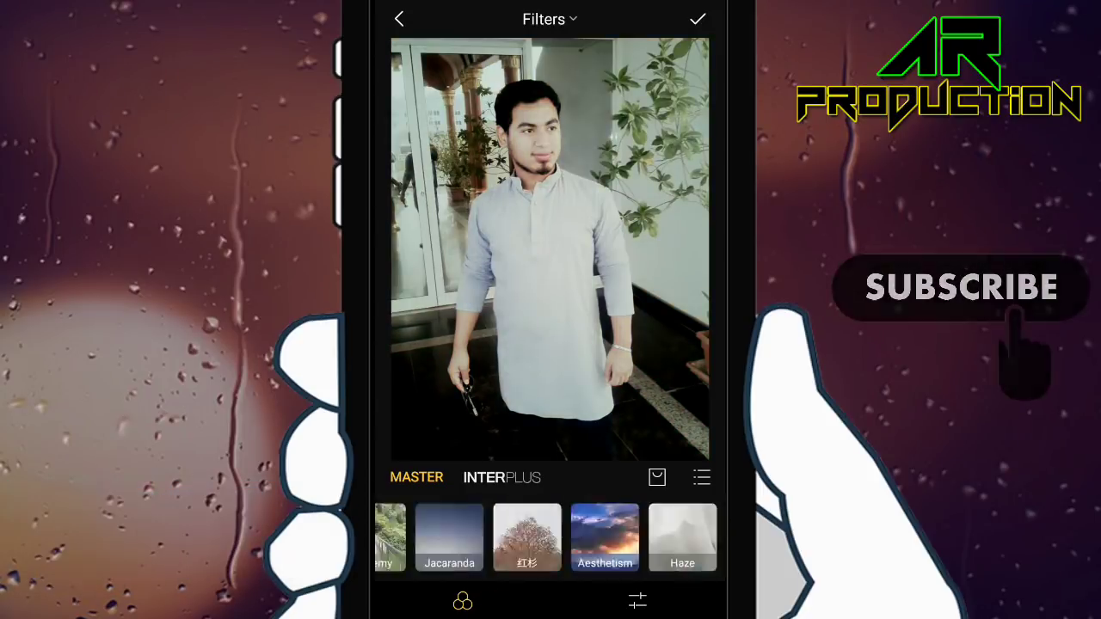
scroll(551, 538, "left", 5)
scroll(550, 537, "left", 5)
left_click(423, 537)
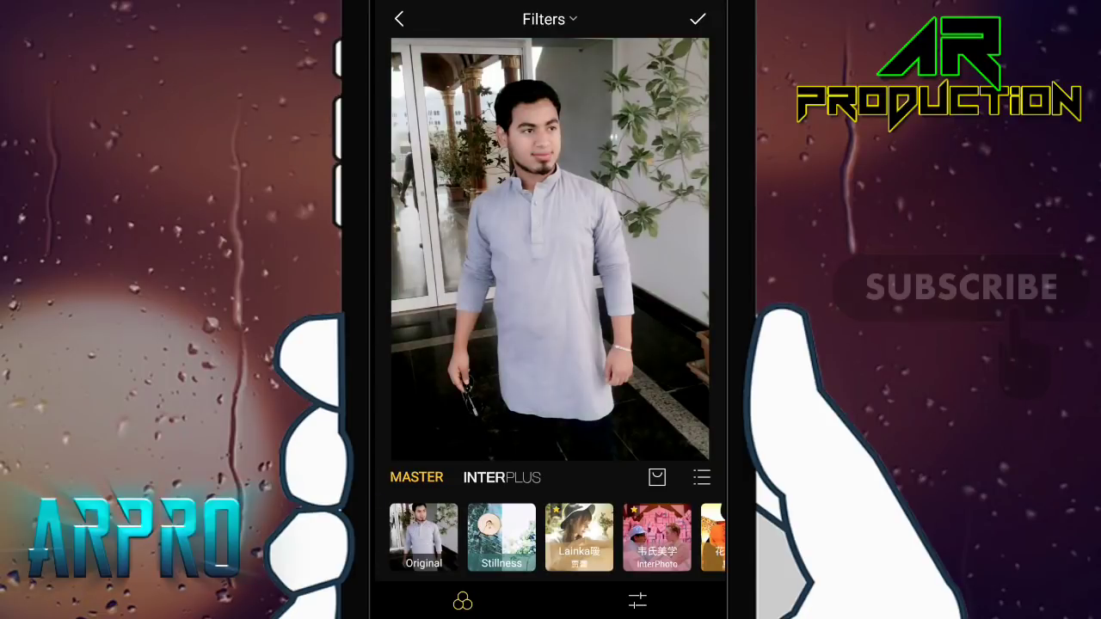
Raise the portrait's Exposure to +1 in the Adjust tools
left_click(637, 600)
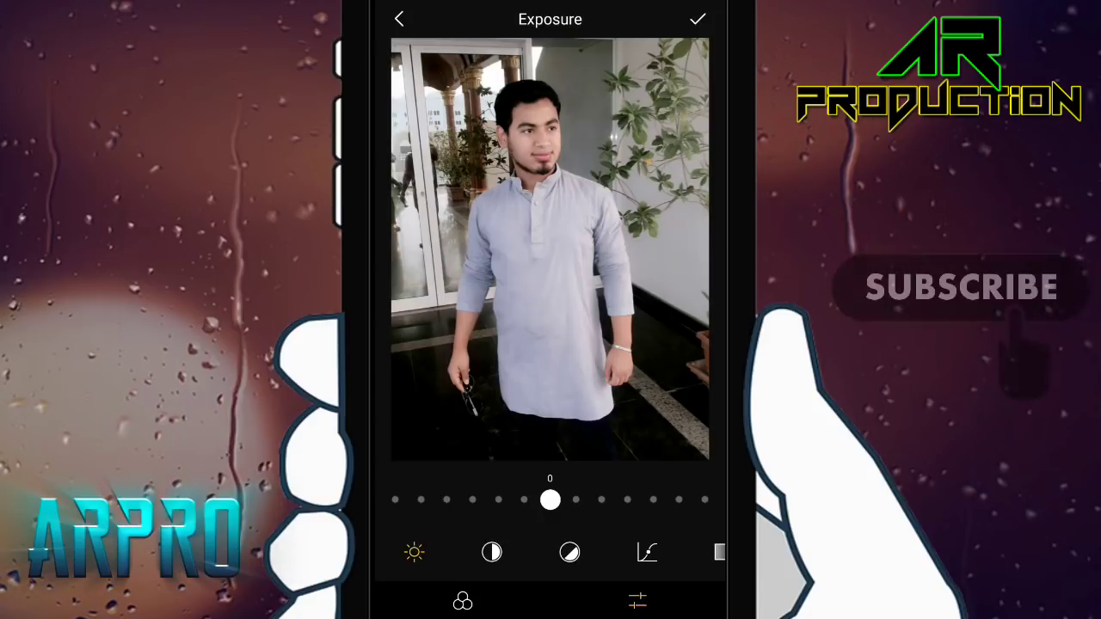
mouse_move(550, 503)
left_mouse_down()
mouse_move(688, 516)
mouse_move(576, 531)
left_mouse_up()
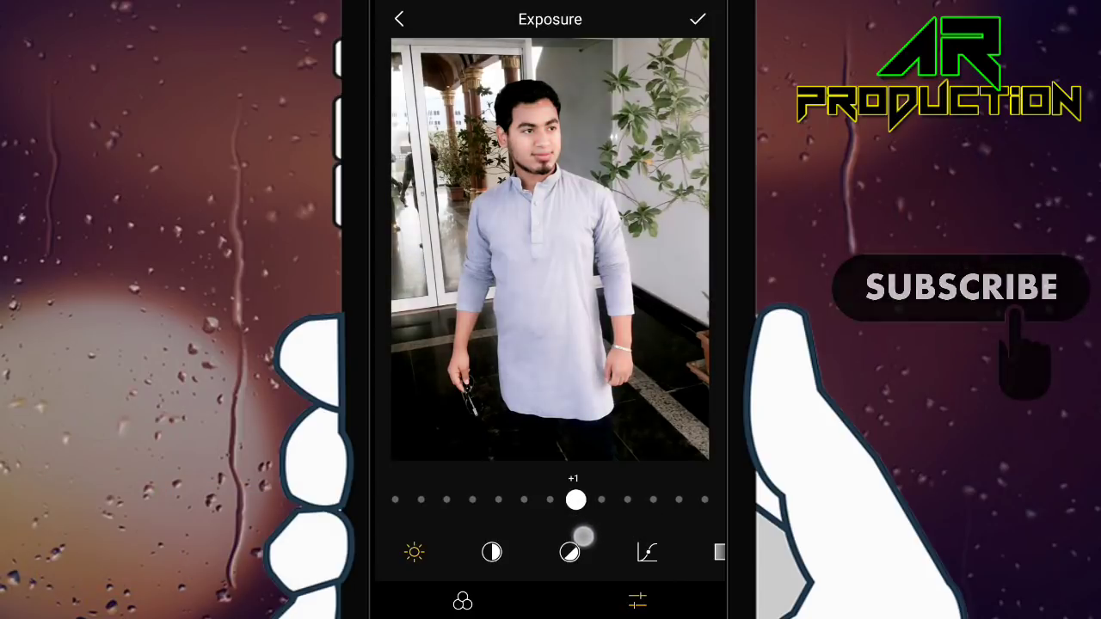
left_click_drag(516, 565, 464, 565)
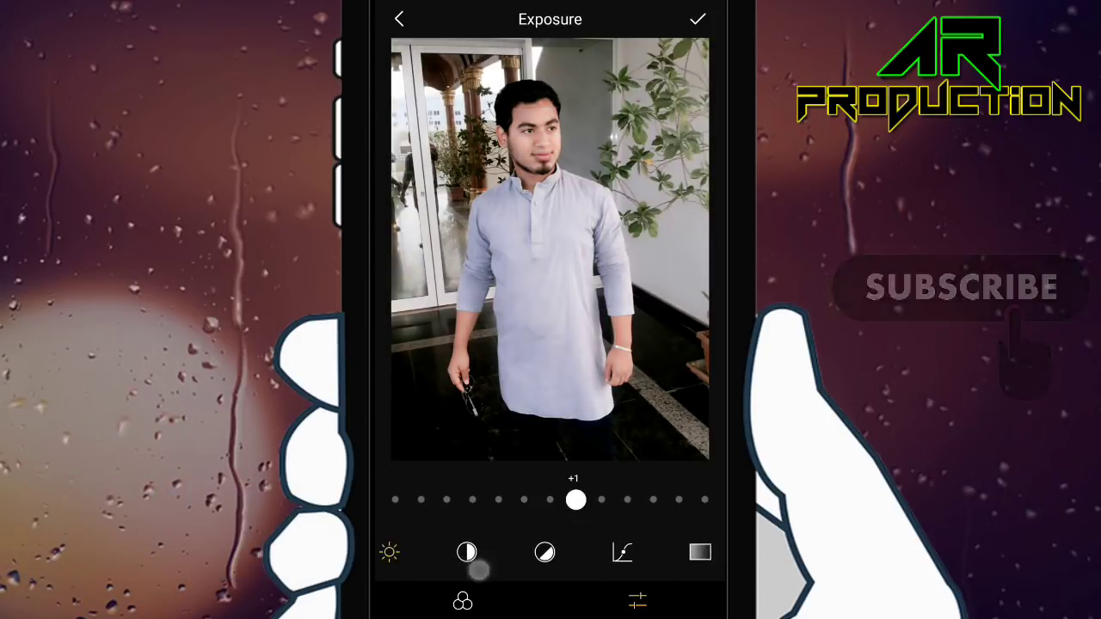
left_click_drag(602, 579, 659, 579)
Set Contrast to +1 and try Clarity, leaving it at 0
left_click(490, 552)
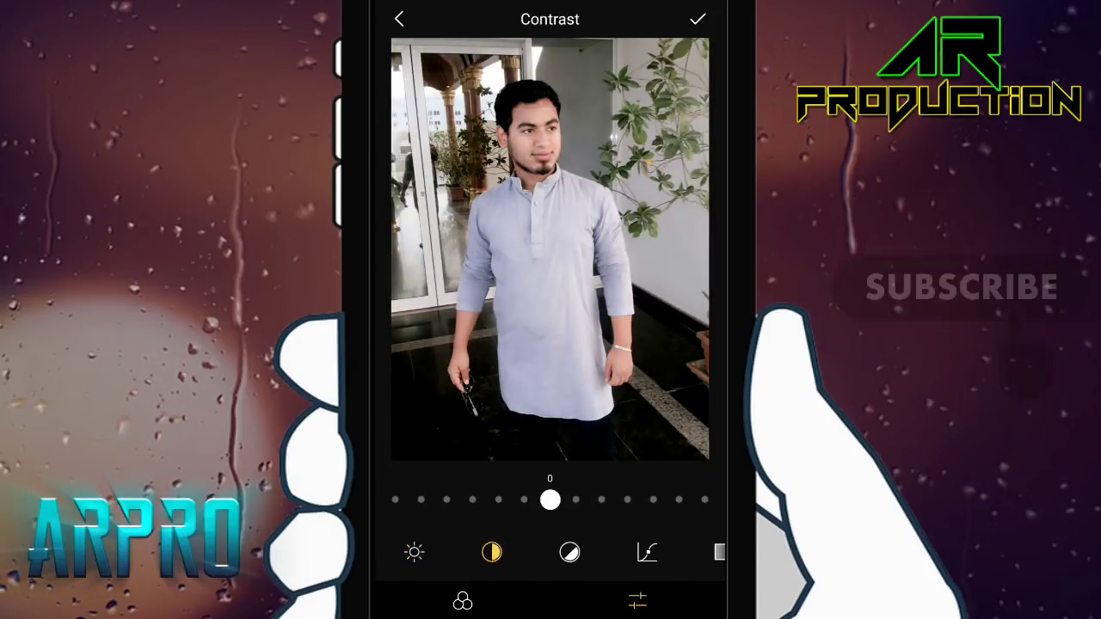
mouse_move(549, 516)
left_mouse_down()
mouse_move(705, 516)
mouse_move(435, 526)
mouse_move(555, 516)
left_mouse_up()
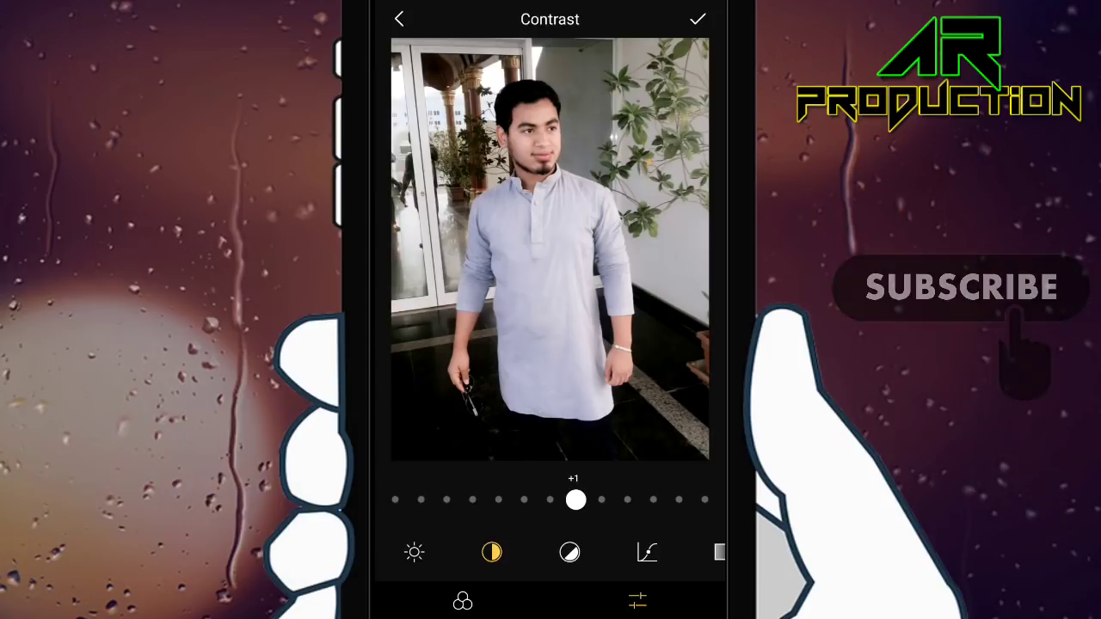
left_click(569, 552)
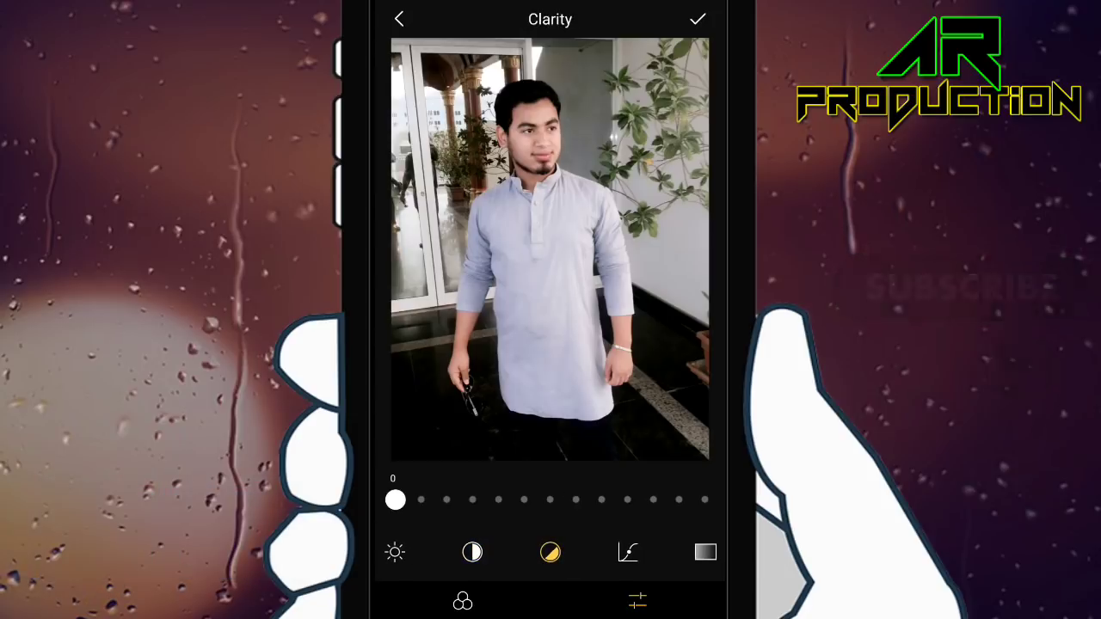
left_click_drag(406, 491, 622, 514)
mouse_move(395, 500)
left_mouse_down()
mouse_move(653, 500)
mouse_move(395, 499)
left_mouse_up()
Bend the RGB curve into a gentle S, compare with the original, and slightly lift the blue curve
left_click(628, 552)
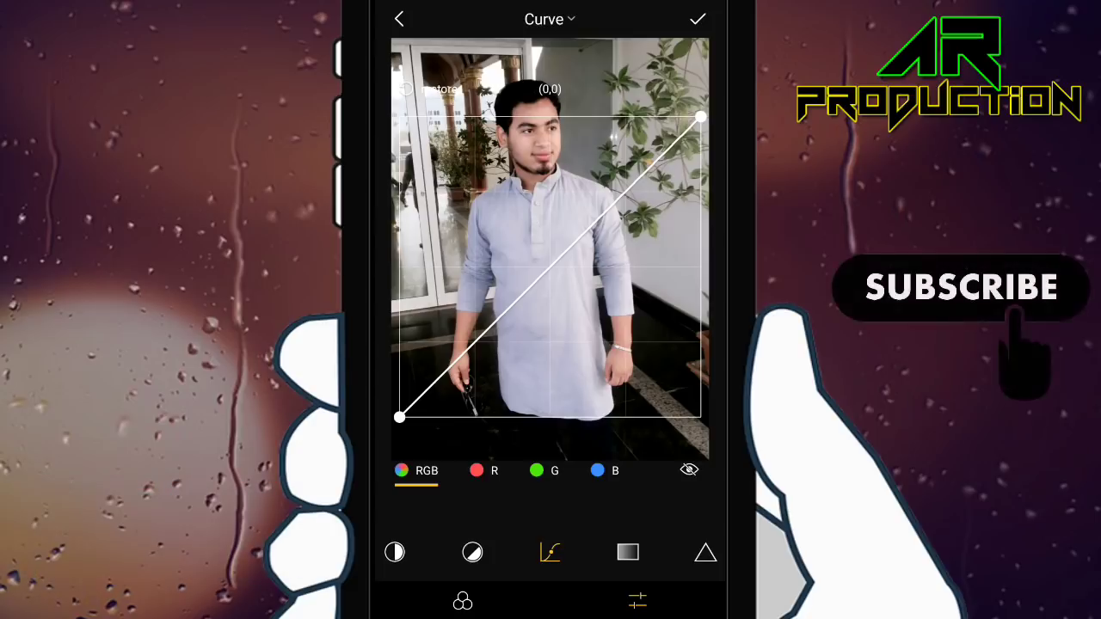
mouse_move(603, 213)
left_mouse_down()
mouse_move(598, 180)
mouse_move(660, 278)
mouse_move(639, 247)
left_mouse_up()
left_click_drag(620, 187, 616, 172)
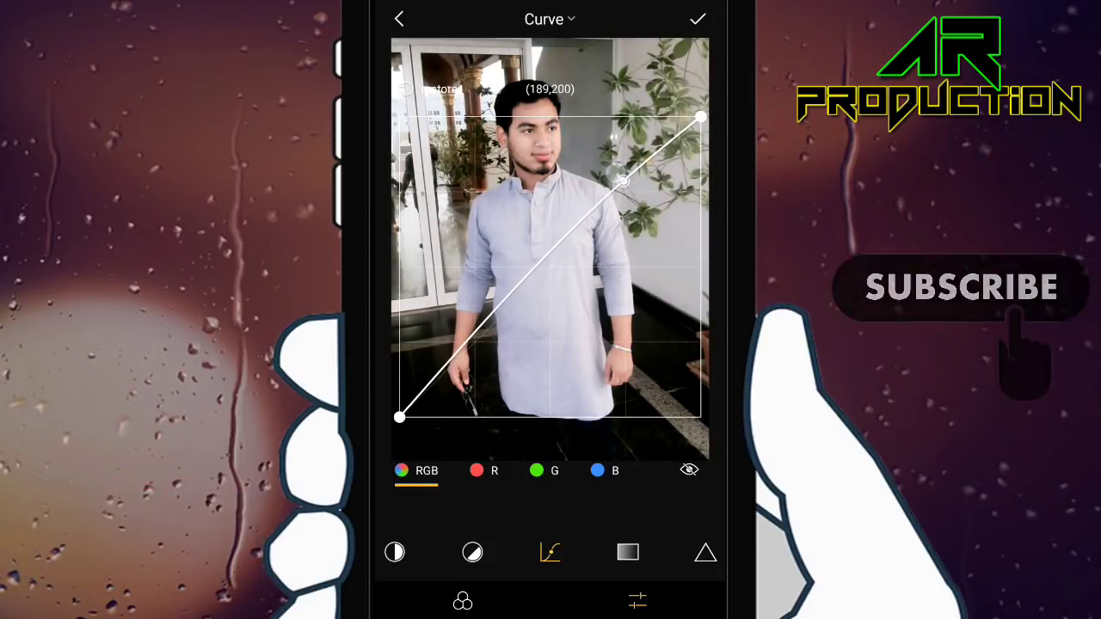
mouse_move(484, 333)
left_mouse_down()
mouse_move(509, 342)
mouse_move(488, 304)
left_mouse_up()
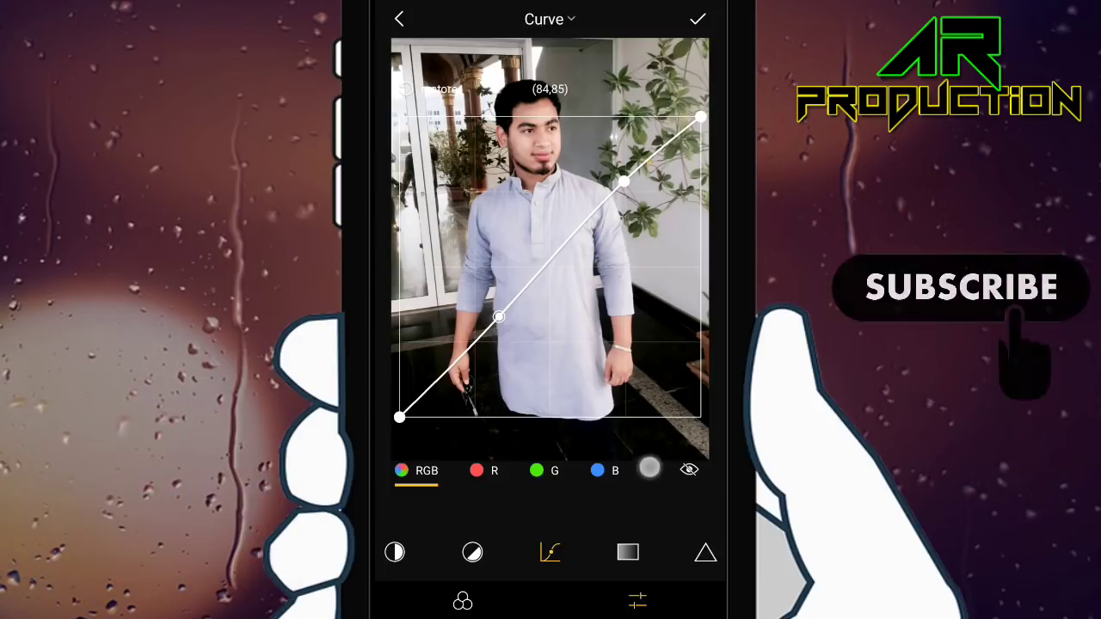
left_click(692, 468)
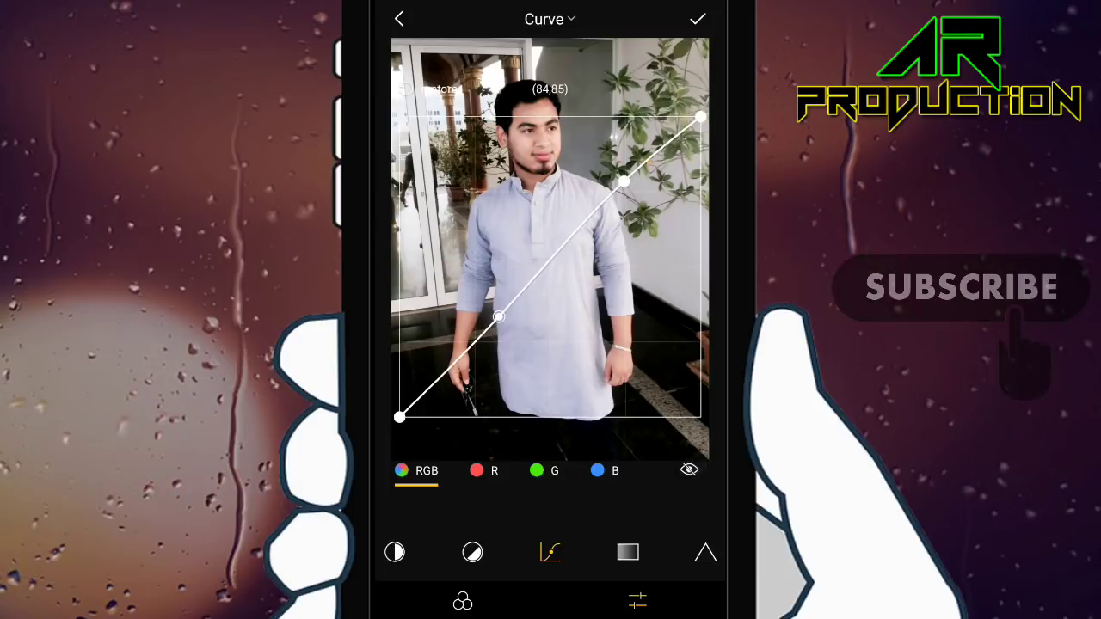
left_click(605, 470)
left_click_drag(563, 251, 581, 230)
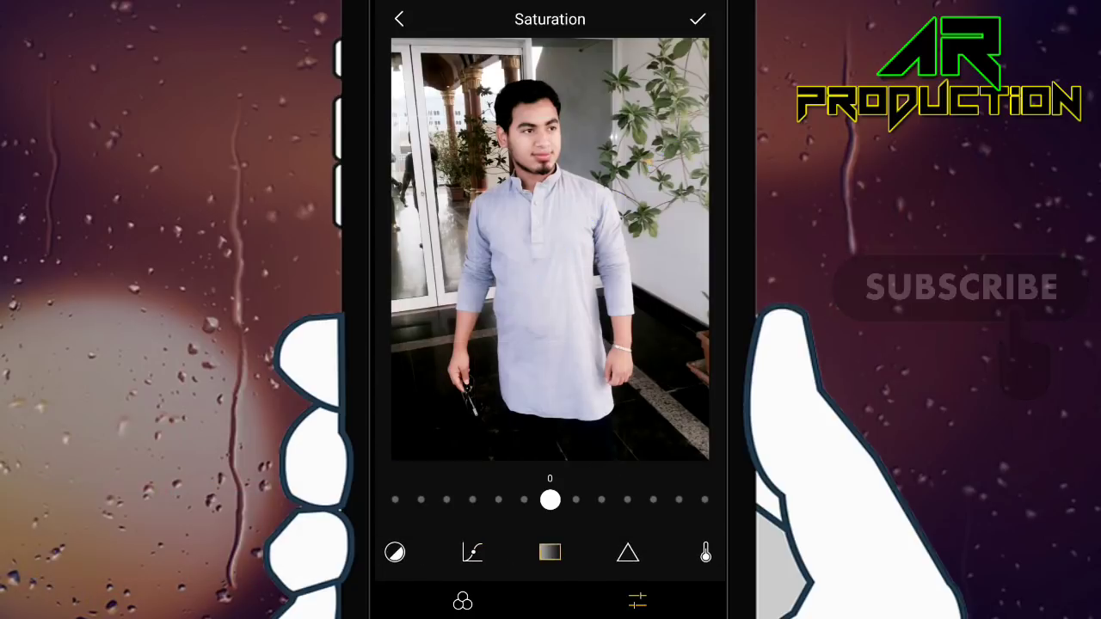
Raise Saturation by one step and set Temperature to -1
left_click_drag(550, 500, 575, 499)
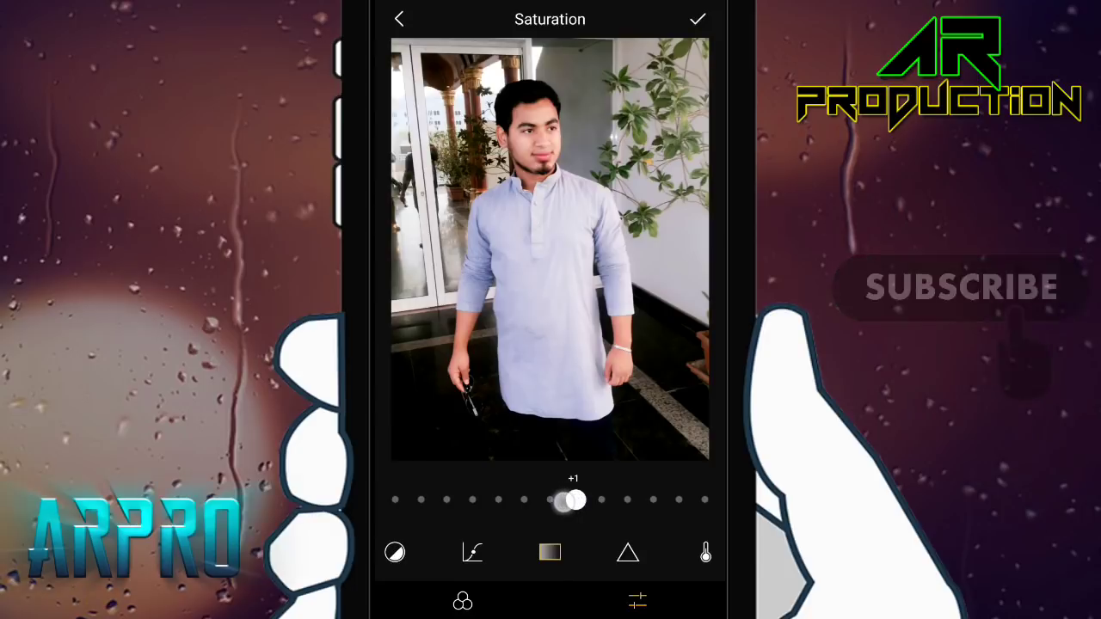
left_click(615, 559)
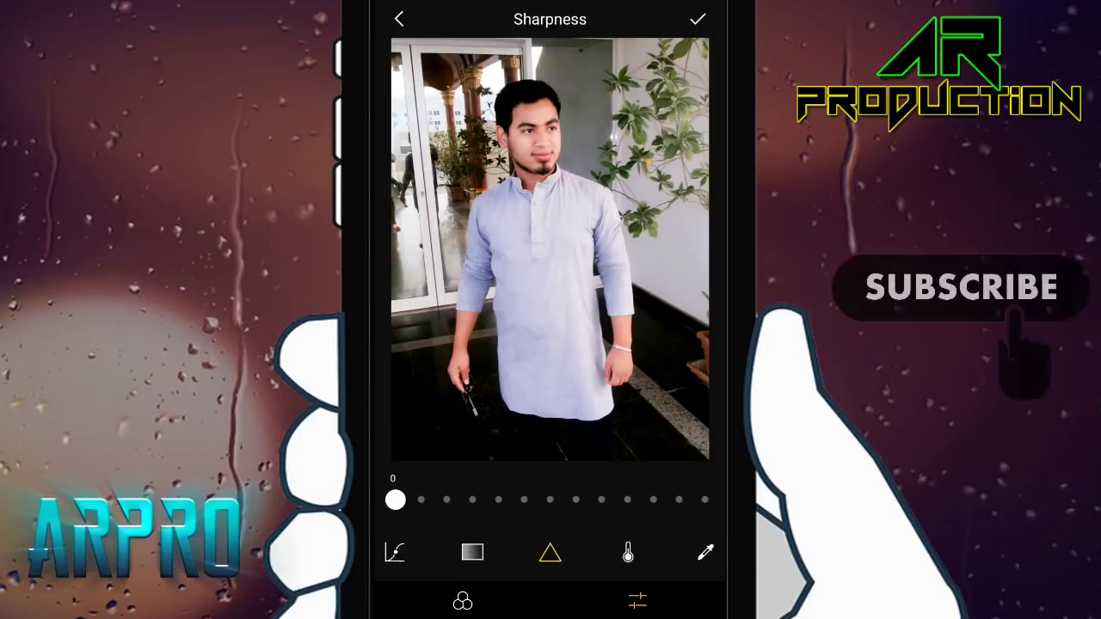
left_click(628, 552)
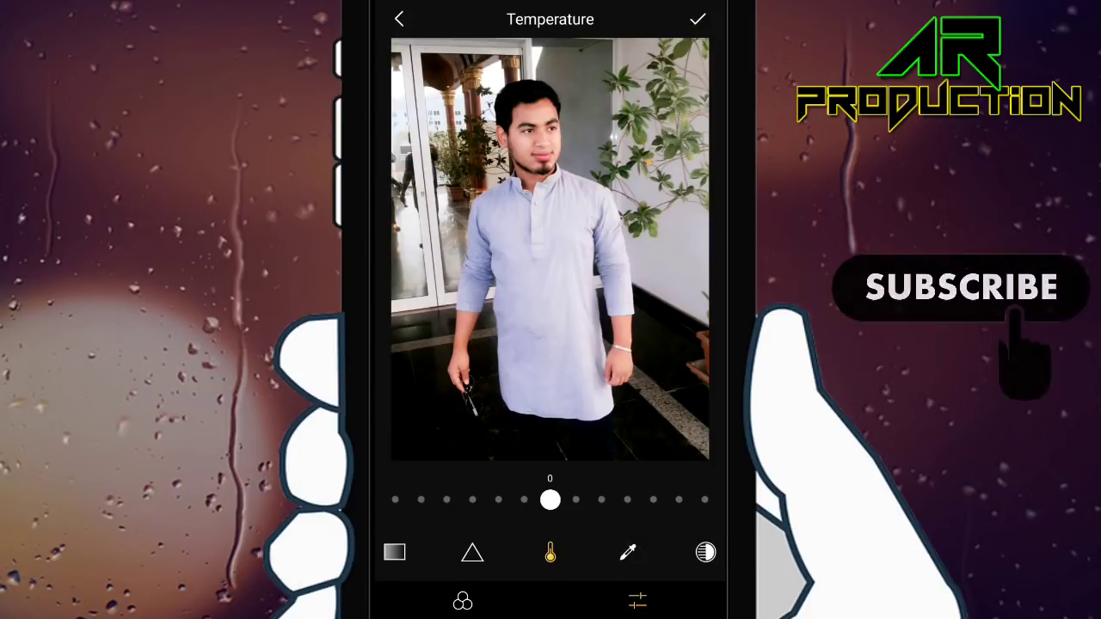
mouse_move(550, 500)
left_mouse_down()
mouse_move(645, 500)
mouse_move(523, 500)
mouse_move(562, 514)
mouse_move(527, 504)
left_mouse_up()
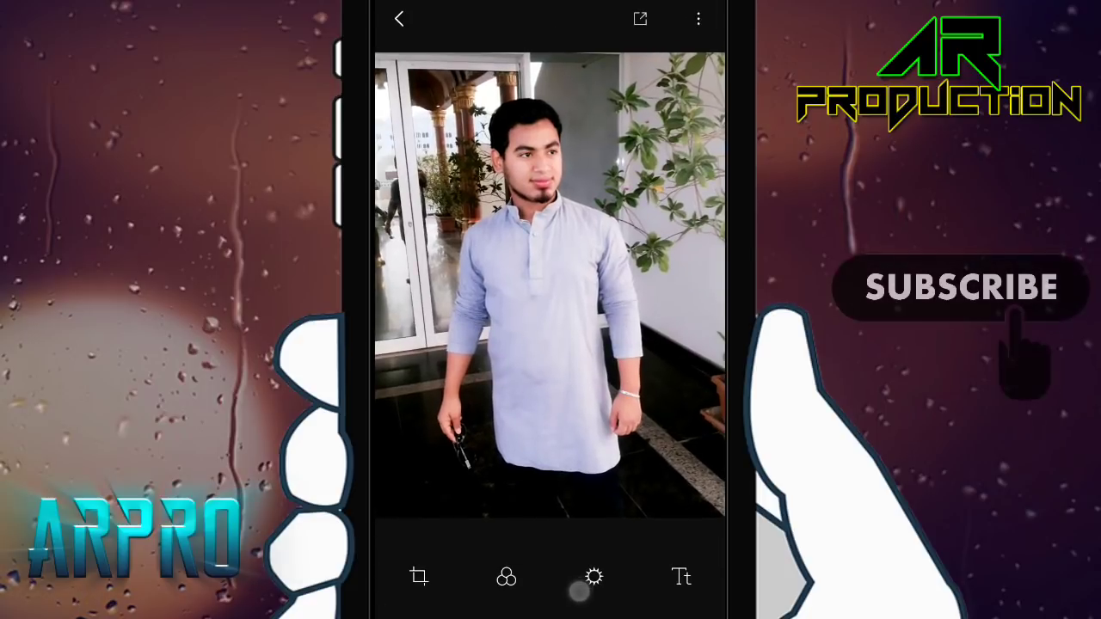
Add the red Holga light leak to the portrait and open its adjustments
left_click(577, 590)
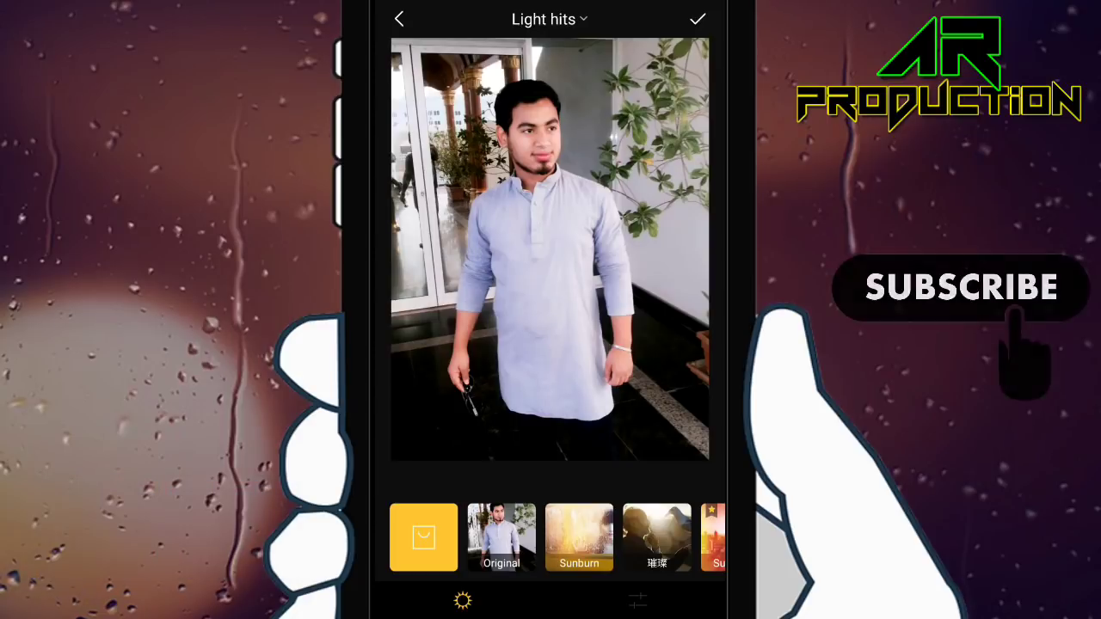
scroll(550, 538, "right", 5)
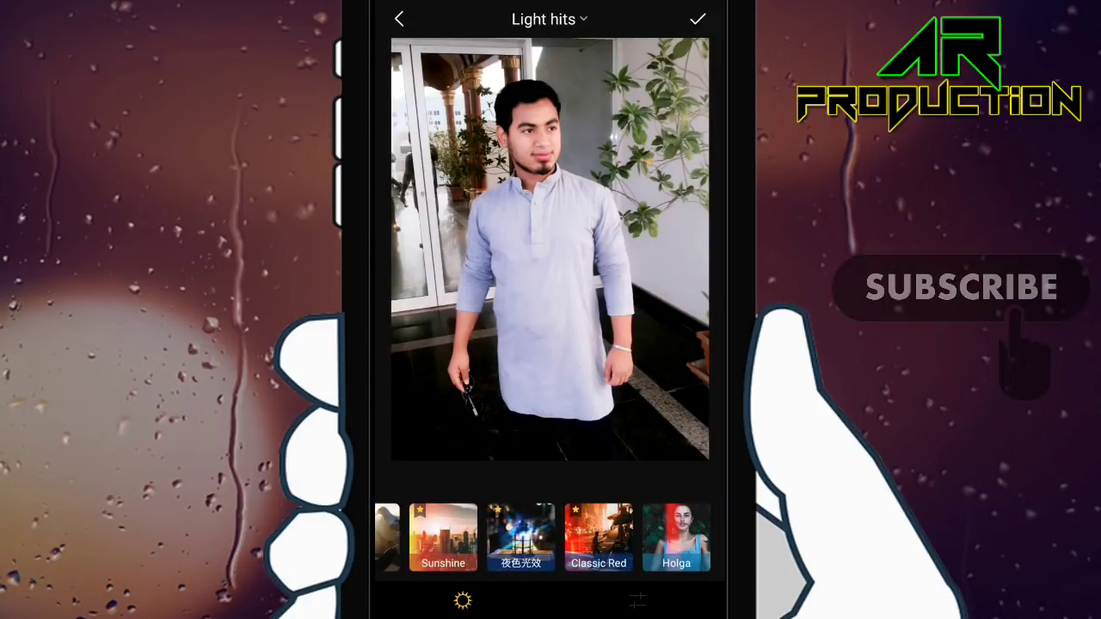
left_click(662, 538)
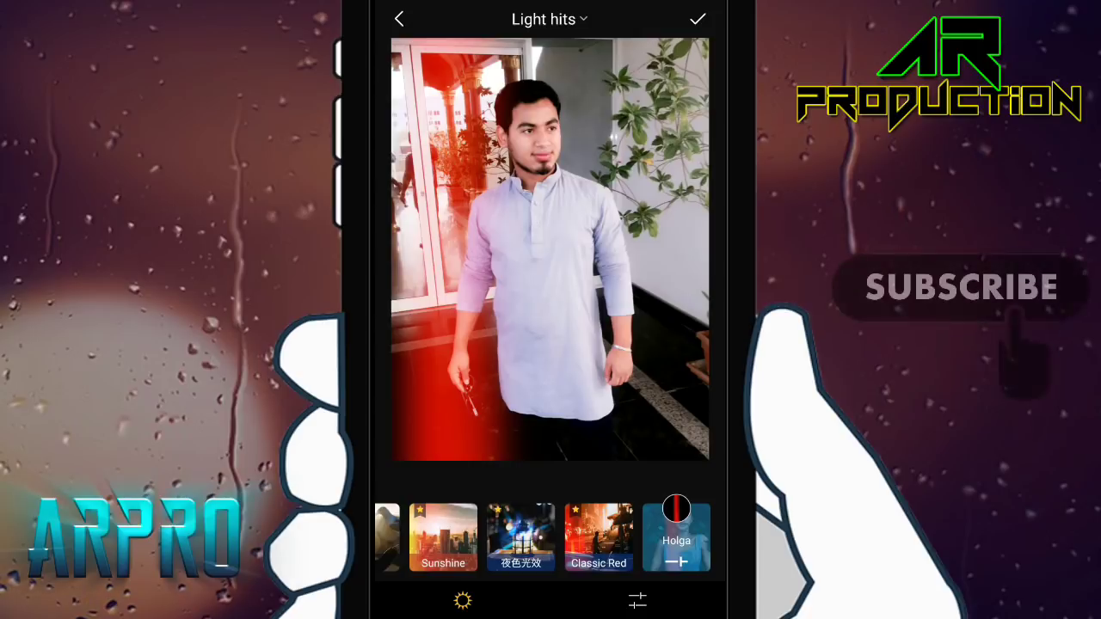
left_click(637, 600)
left_click(657, 542)
left_click(686, 554)
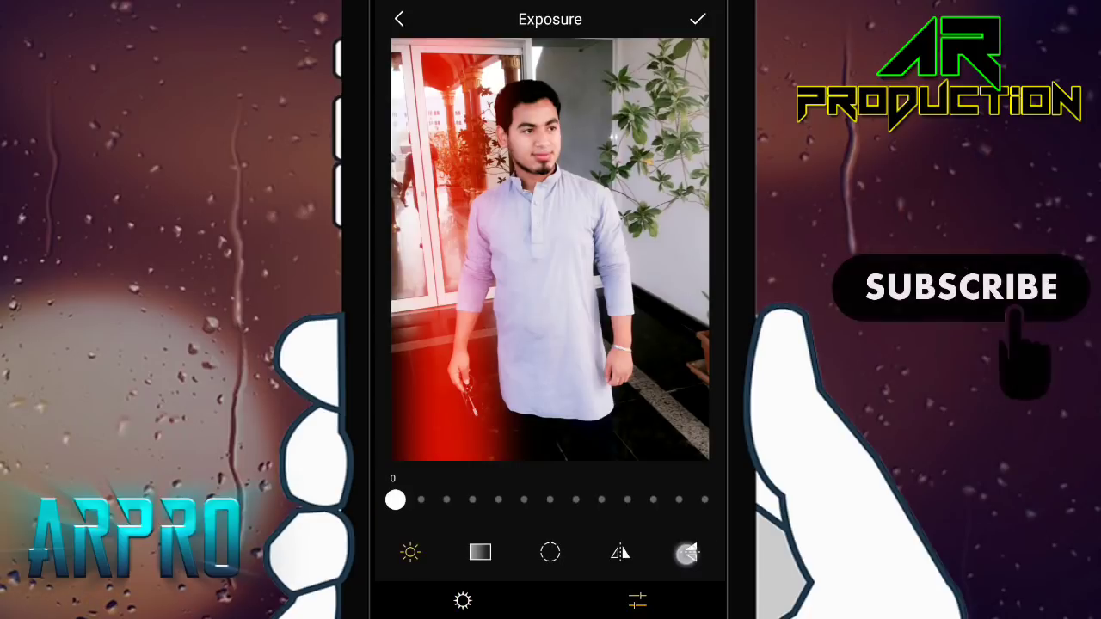
left_click(681, 546)
Shift the light leak's hue and set its saturation to -2
left_click(549, 552)
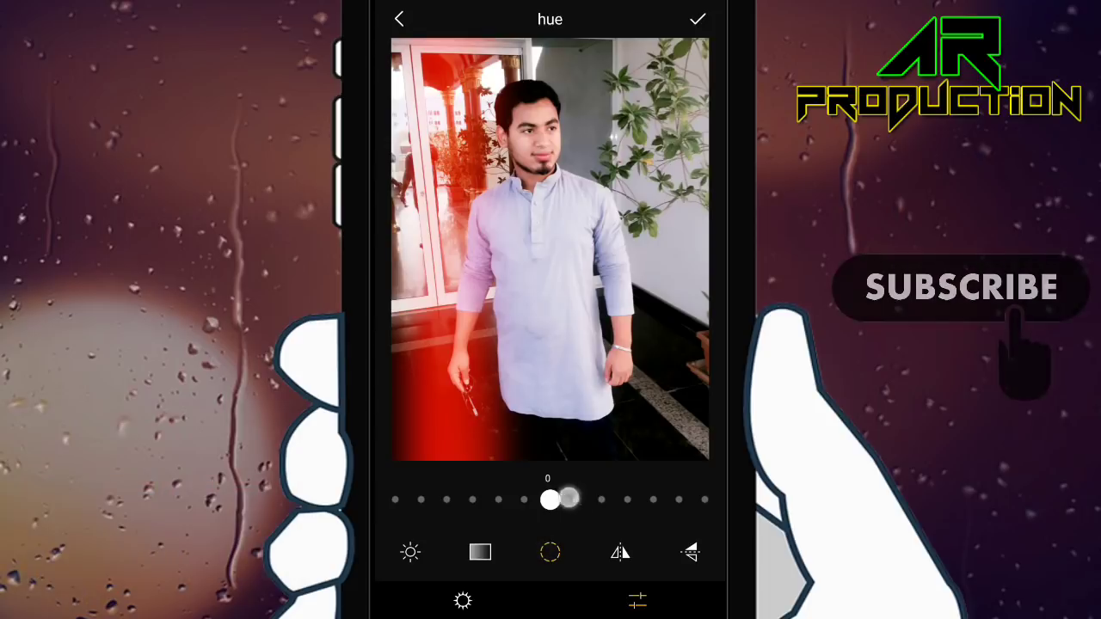
mouse_move(568, 498)
left_mouse_down()
mouse_move(679, 498)
mouse_move(489, 498)
mouse_move(499, 499)
left_mouse_up()
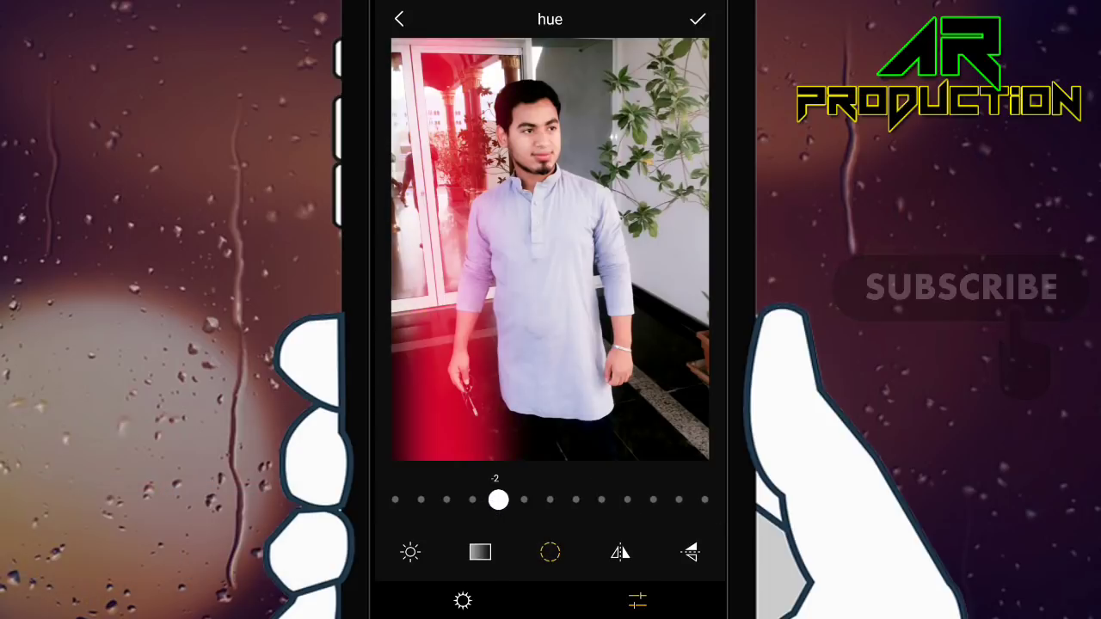
left_click(592, 499)
left_click(550, 551)
left_click(480, 551)
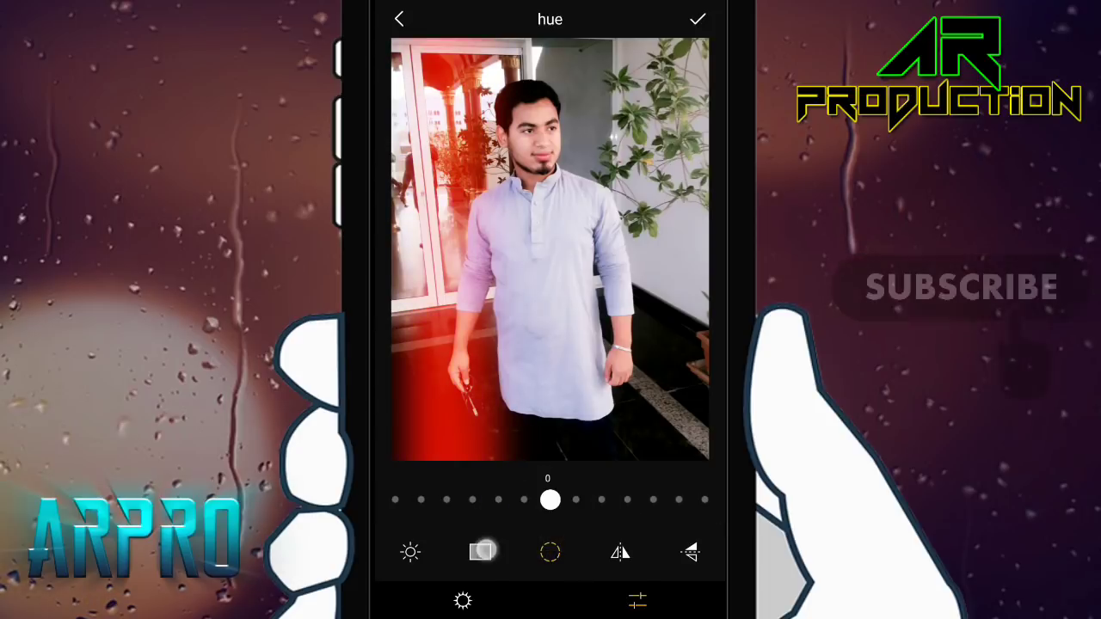
mouse_move(549, 499)
left_mouse_down()
mouse_move(676, 498)
mouse_move(498, 499)
left_mouse_up()
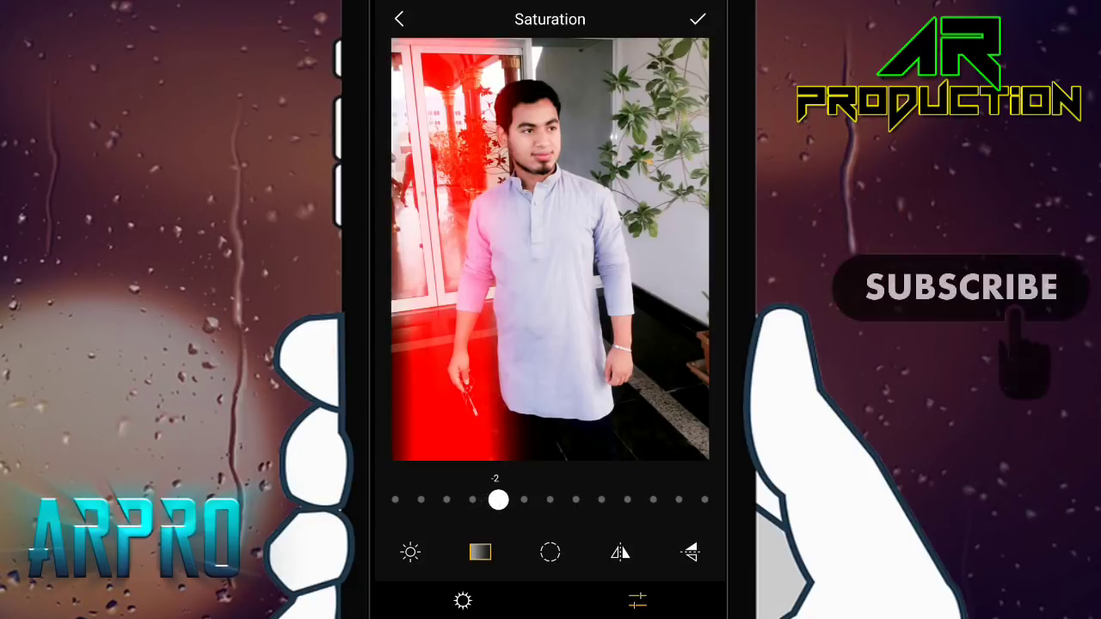
mouse_move(536, 338)
left_mouse_down()
mouse_move(670, 343)
mouse_move(651, 364)
left_mouse_up()
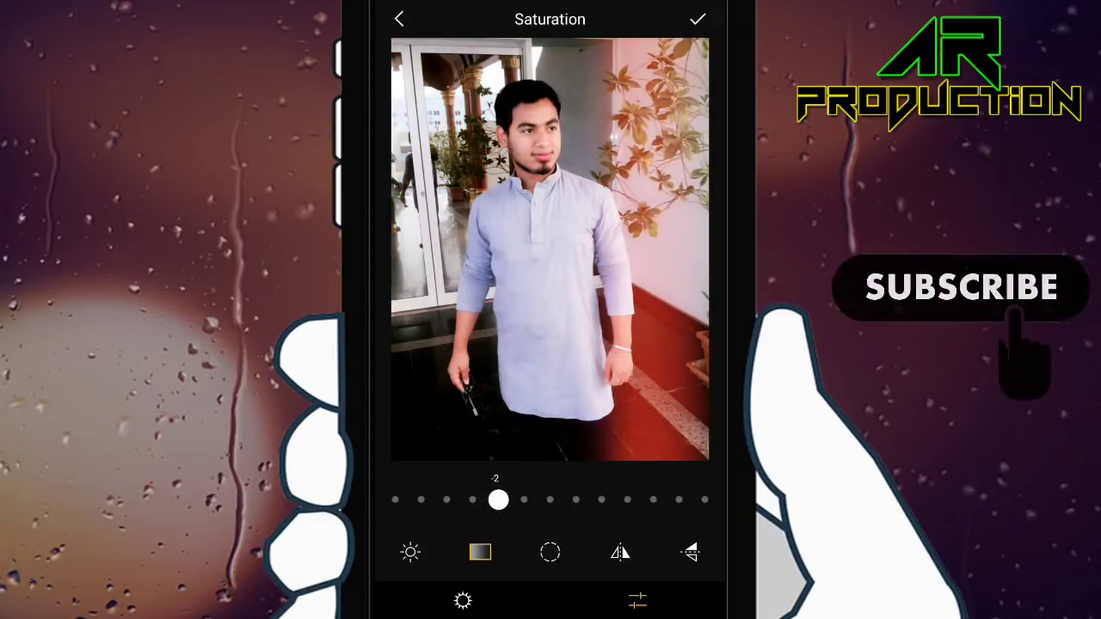
left_click(698, 523)
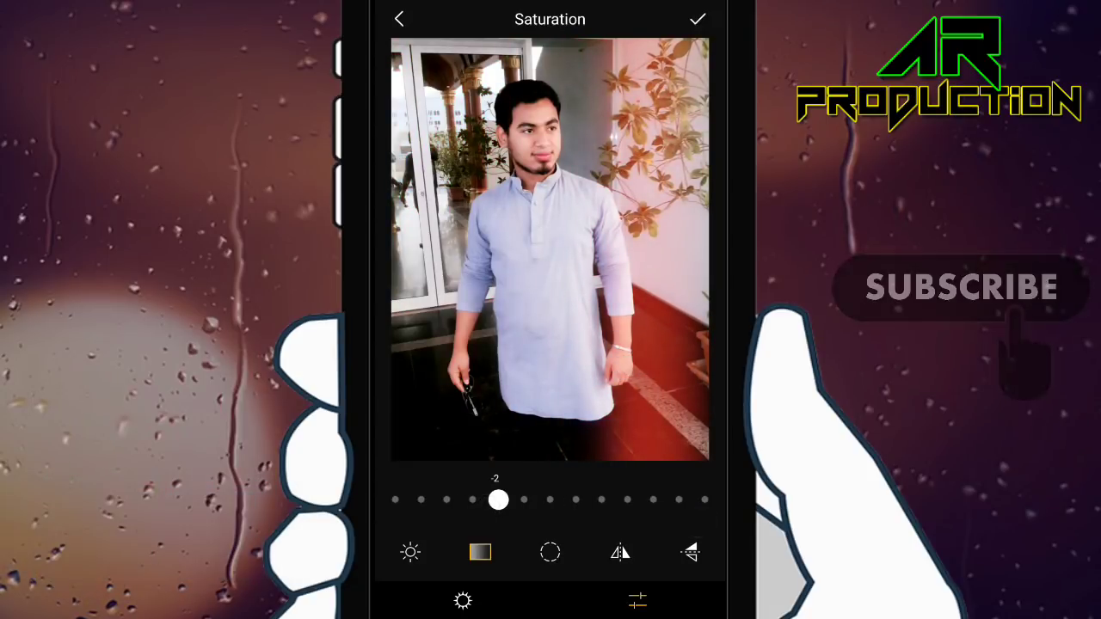
Set the Light hits effect to Original and return to the main editor
left_click(462, 600)
left_click_drag(493, 535, 673, 536)
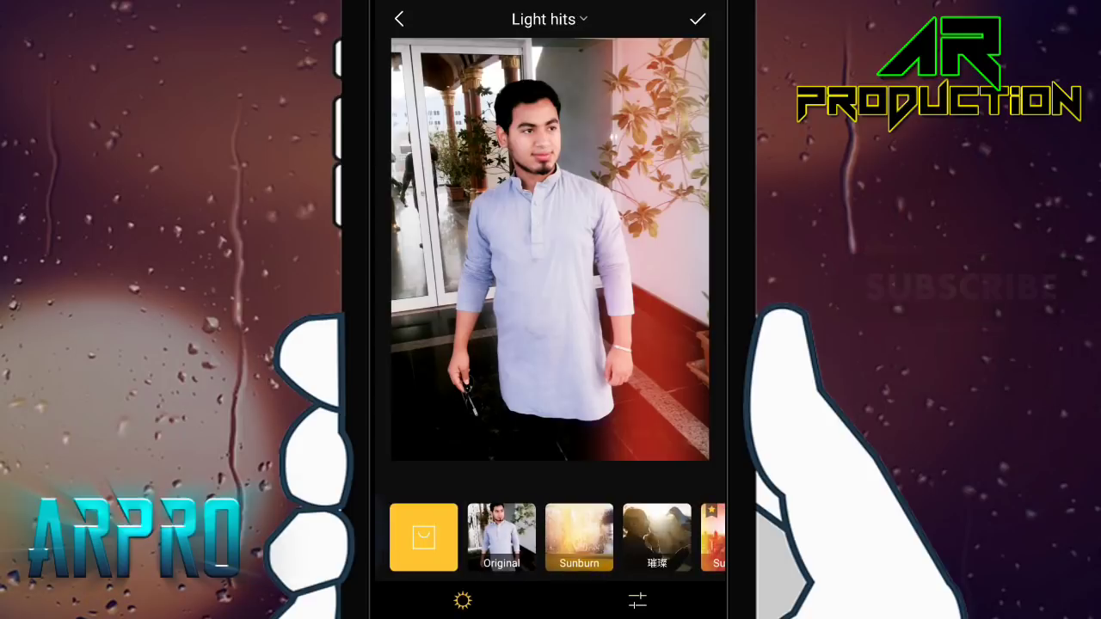
left_click(492, 526)
left_click(399, 19)
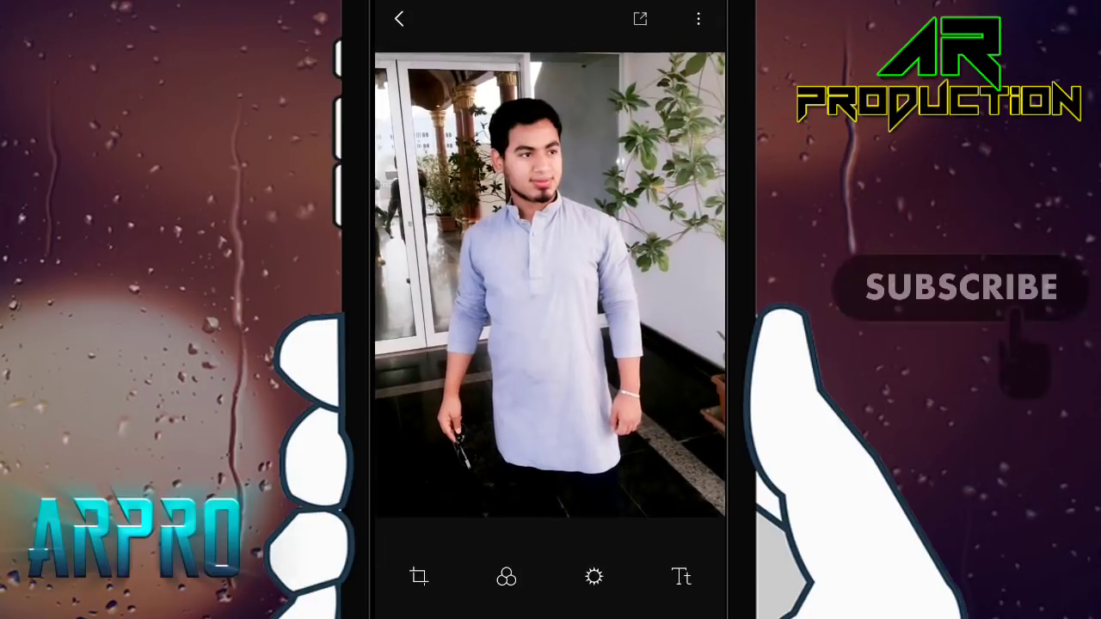
Place the circular Photography watermark template on the portrait and select it
left_click(408, 588)
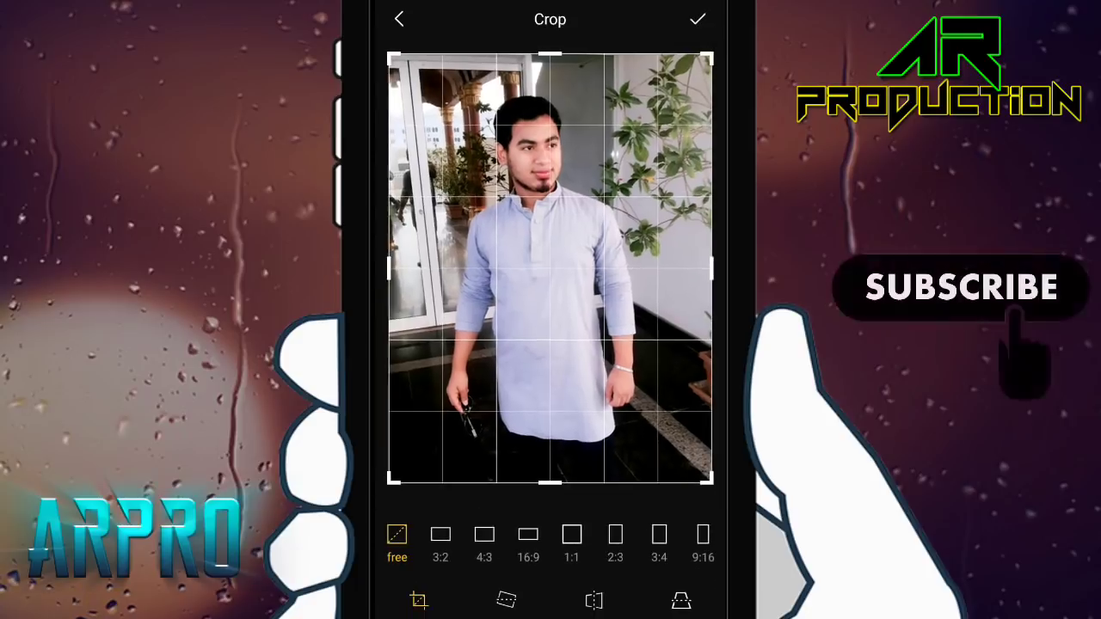
left_click(399, 18)
left_click(682, 574)
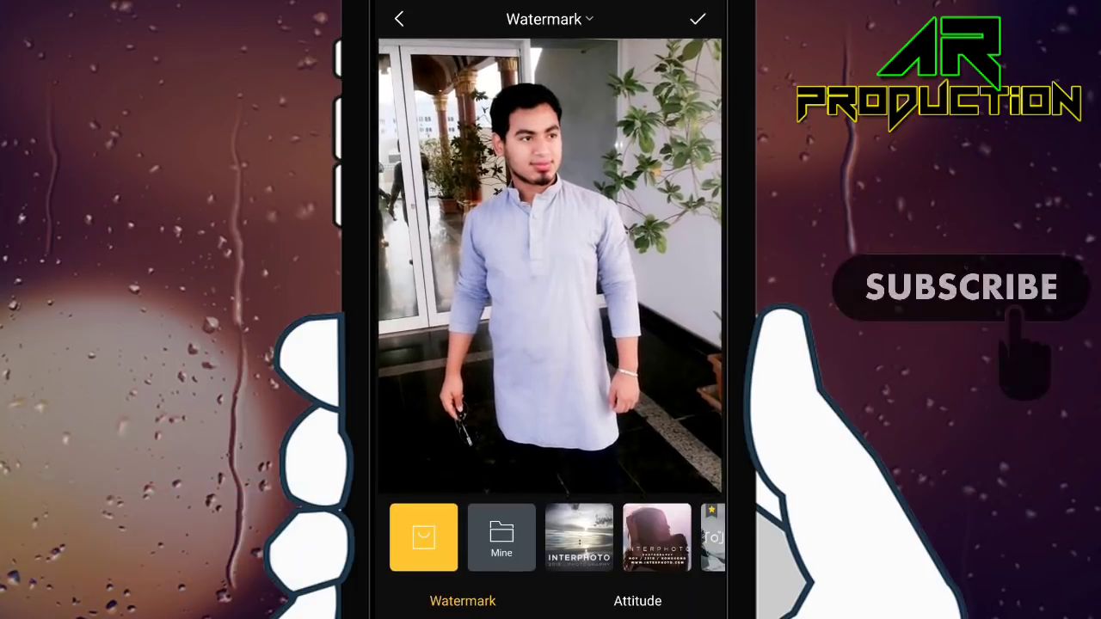
left_click_drag(670, 538, 482, 537)
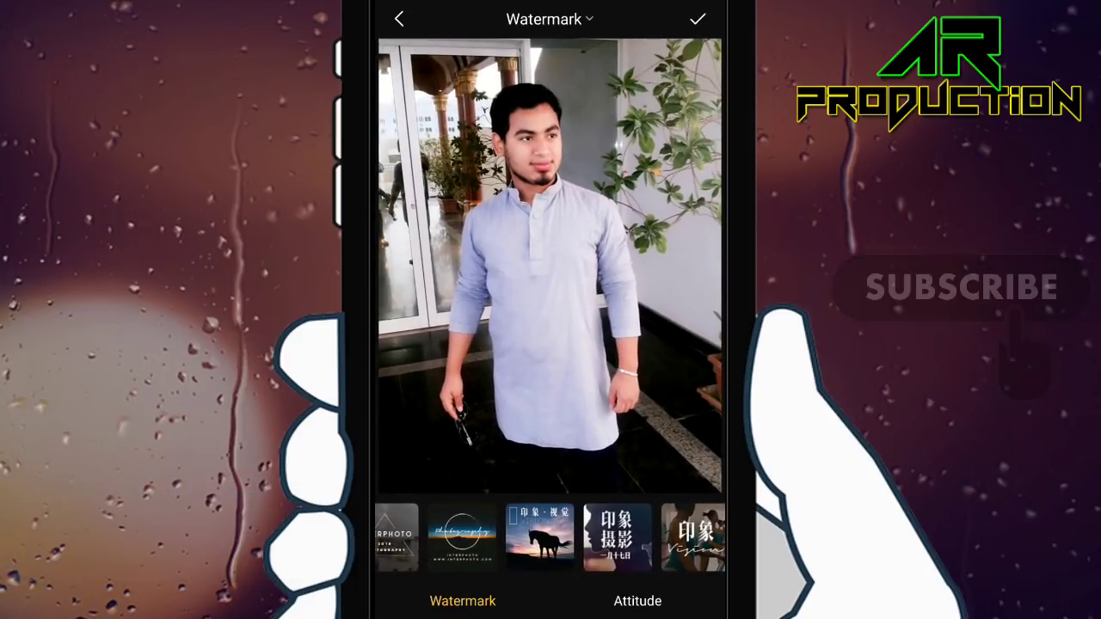
left_click(462, 537)
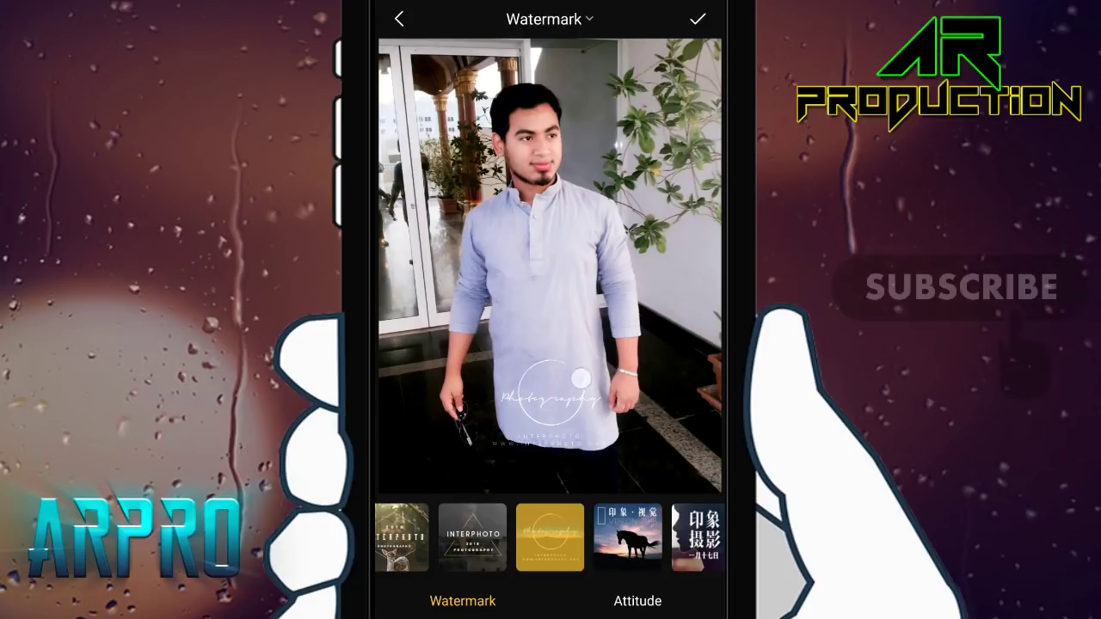
left_click(556, 396)
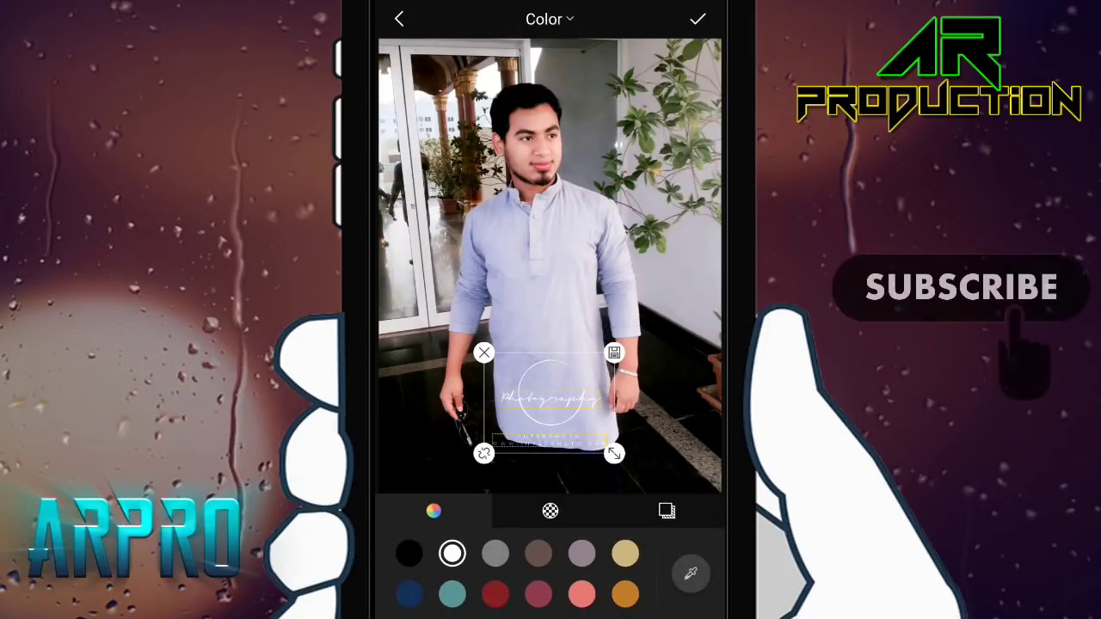
Replace the watermark's text with 'AR Production'
left_click(550, 397)
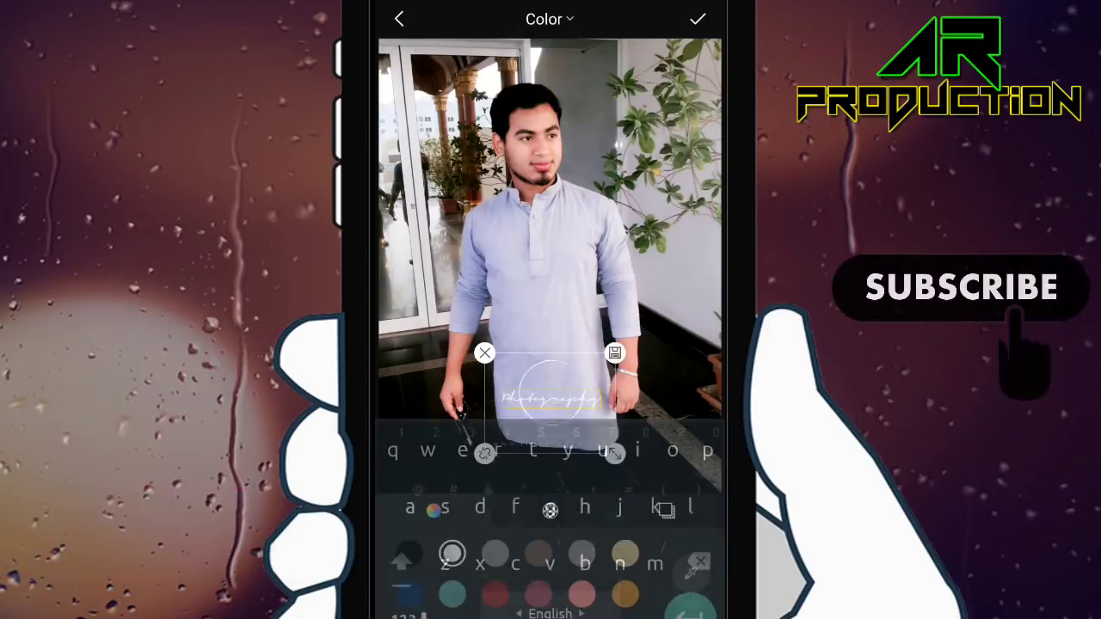
type("chgfhgg")
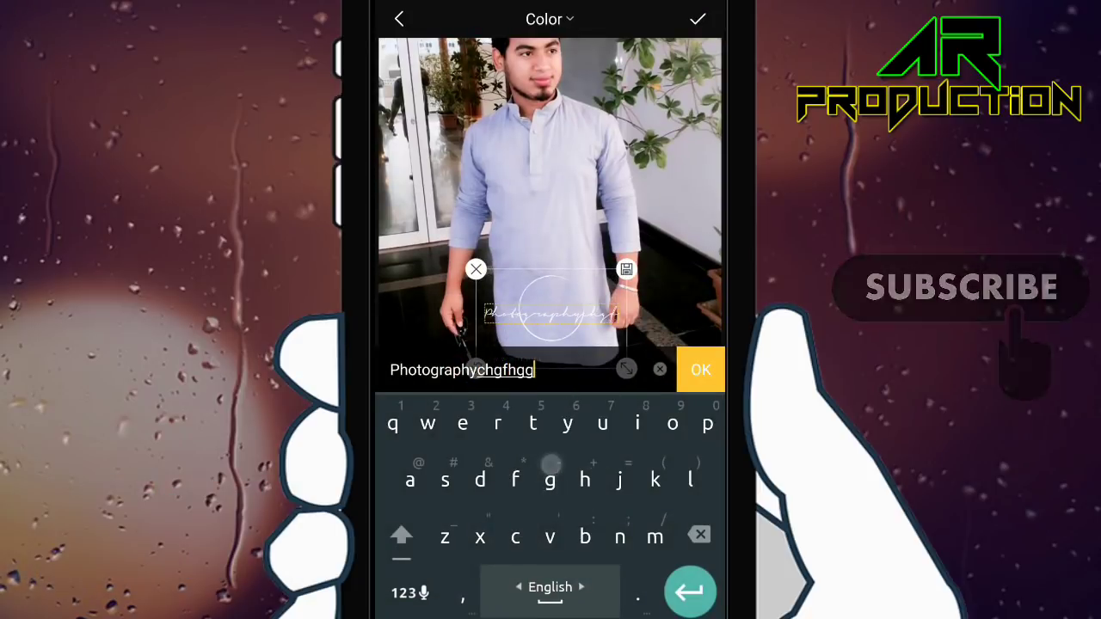
type("hjj")
left_click(404, 593)
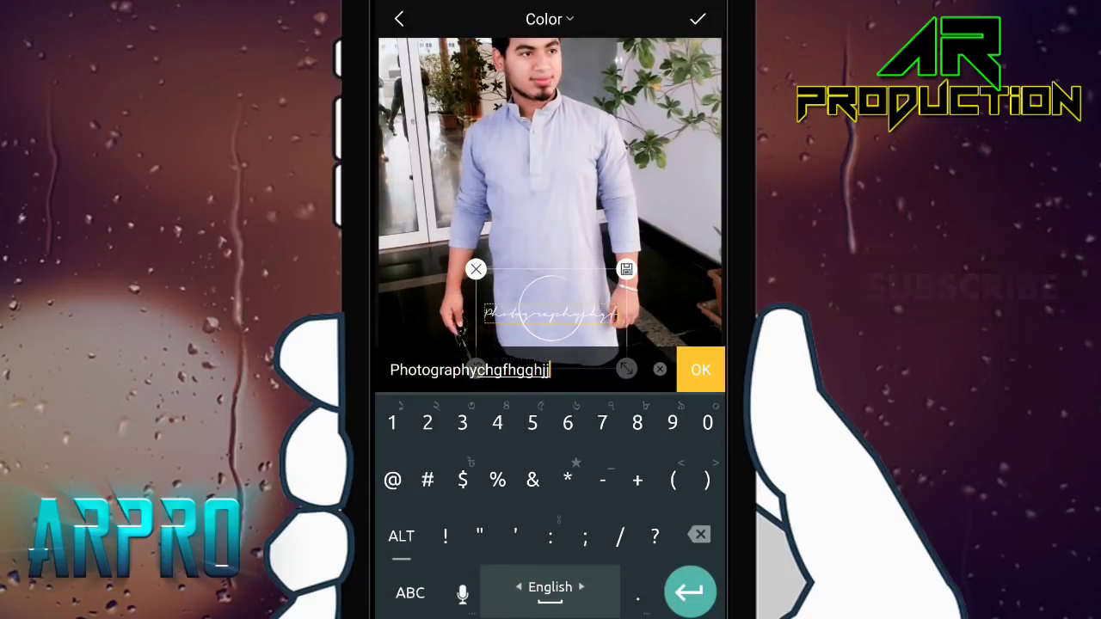
key("BackSpace")
key("BackSpace")
key("BackSpace")
key("BackSpace")
key("BackSpace")
key("BackSpace")
key("BackSpace")
key("BackSpace")
key("BackSpace")
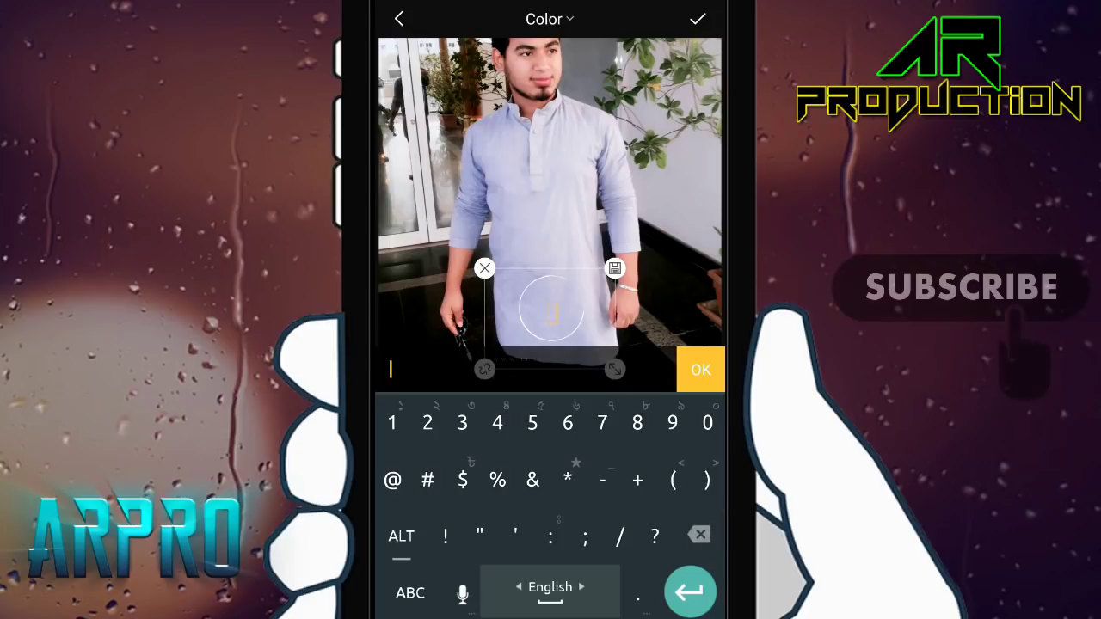
left_click(411, 593)
type("AR ")
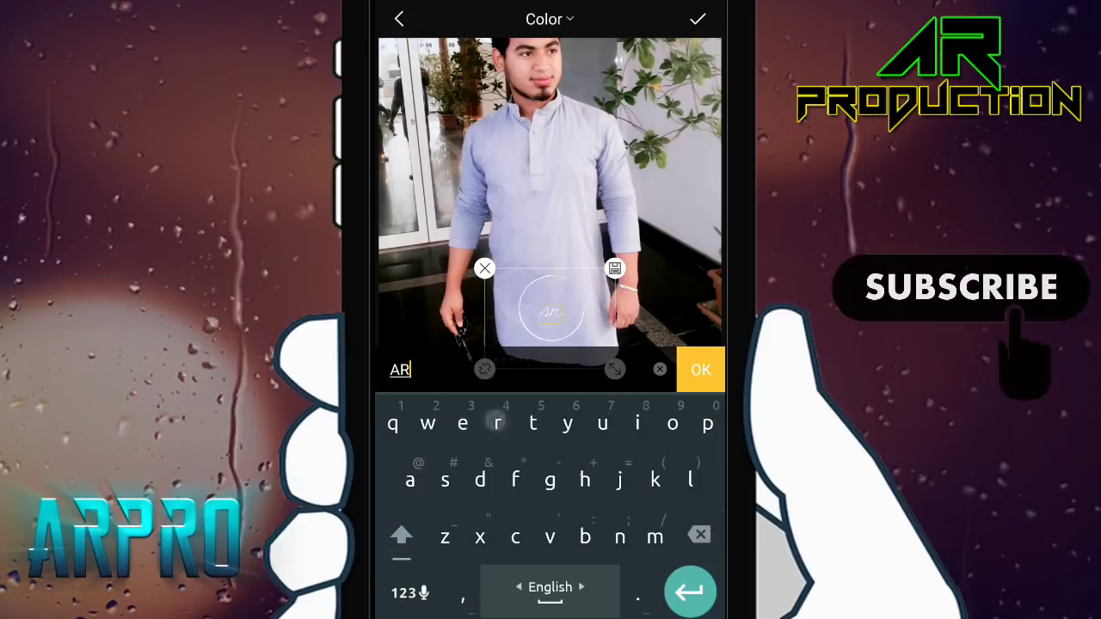
type("Pro")
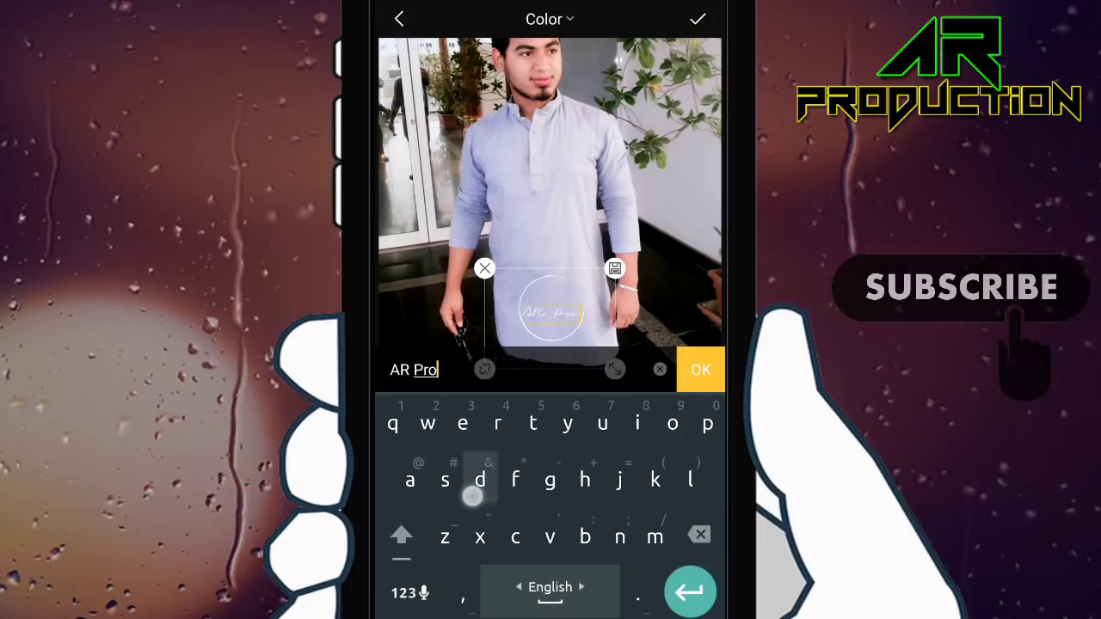
type("duction")
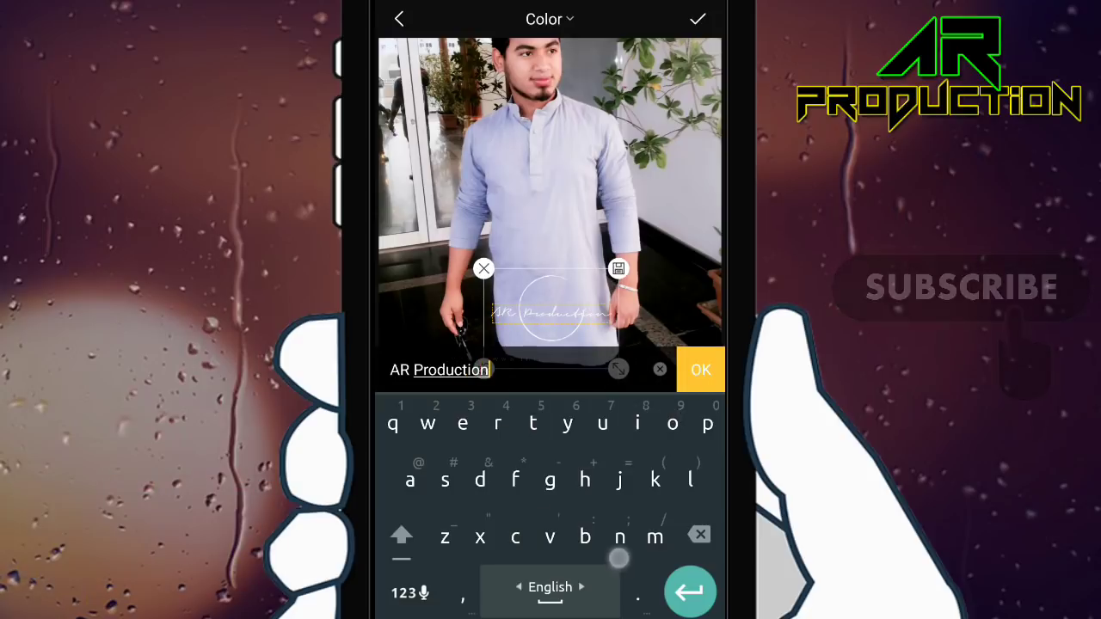
left_click(698, 369)
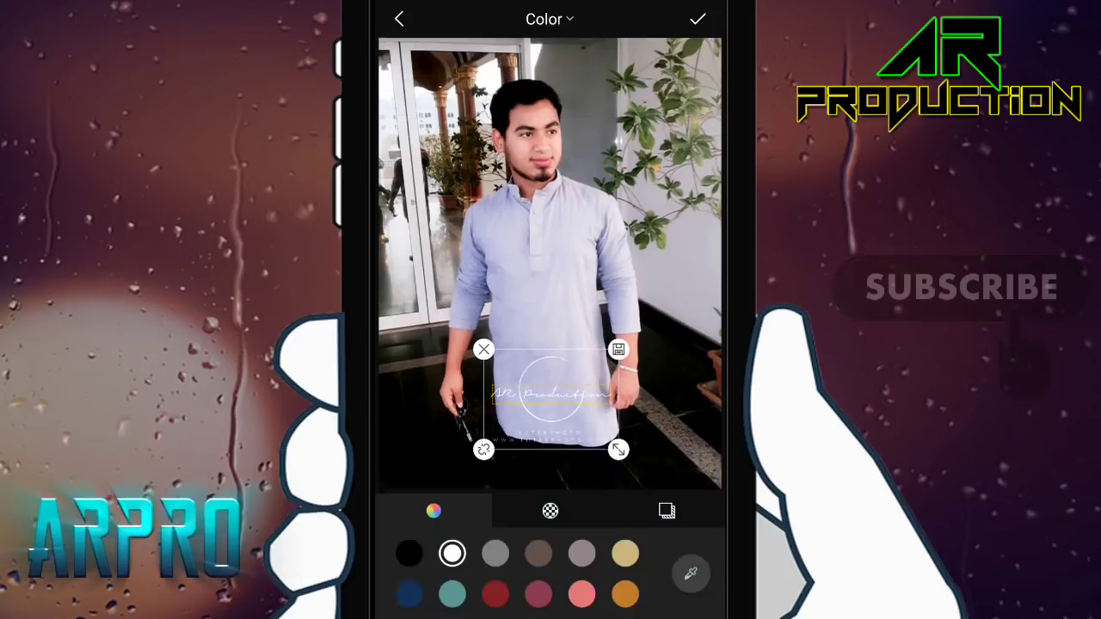
Leave the watermark editor and look through the three-dot photo options menu
left_click(399, 19)
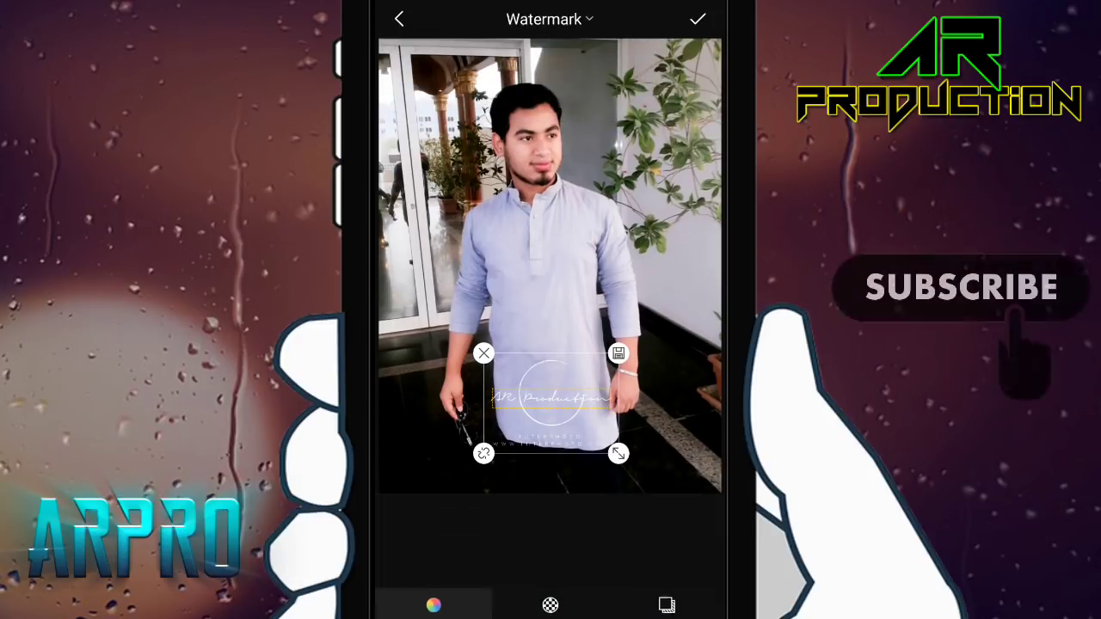
left_click(399, 19)
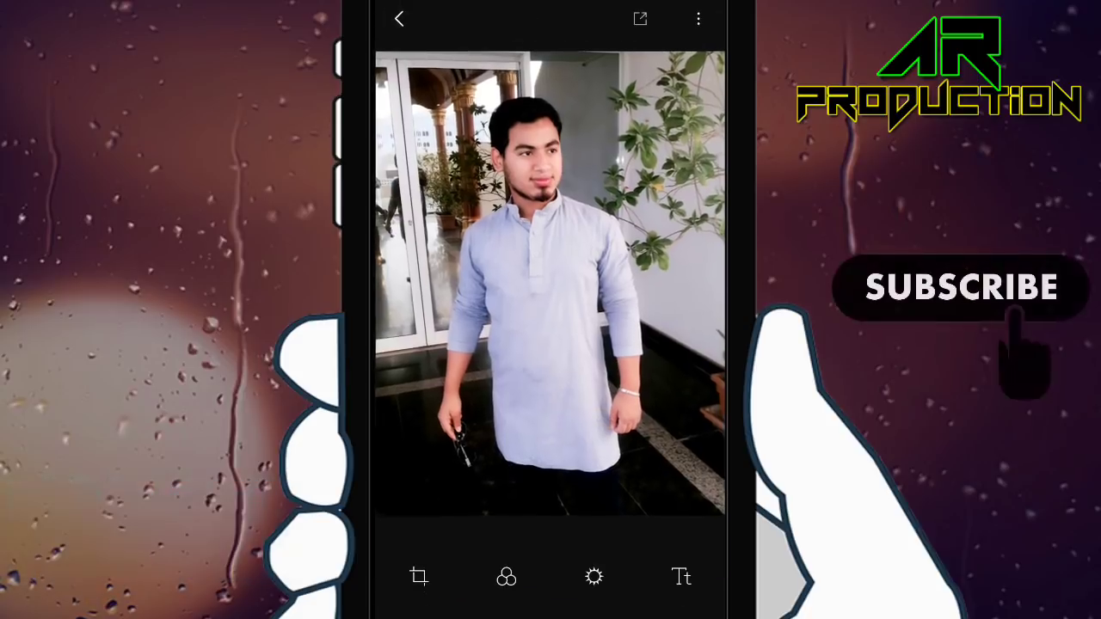
left_click(698, 19)
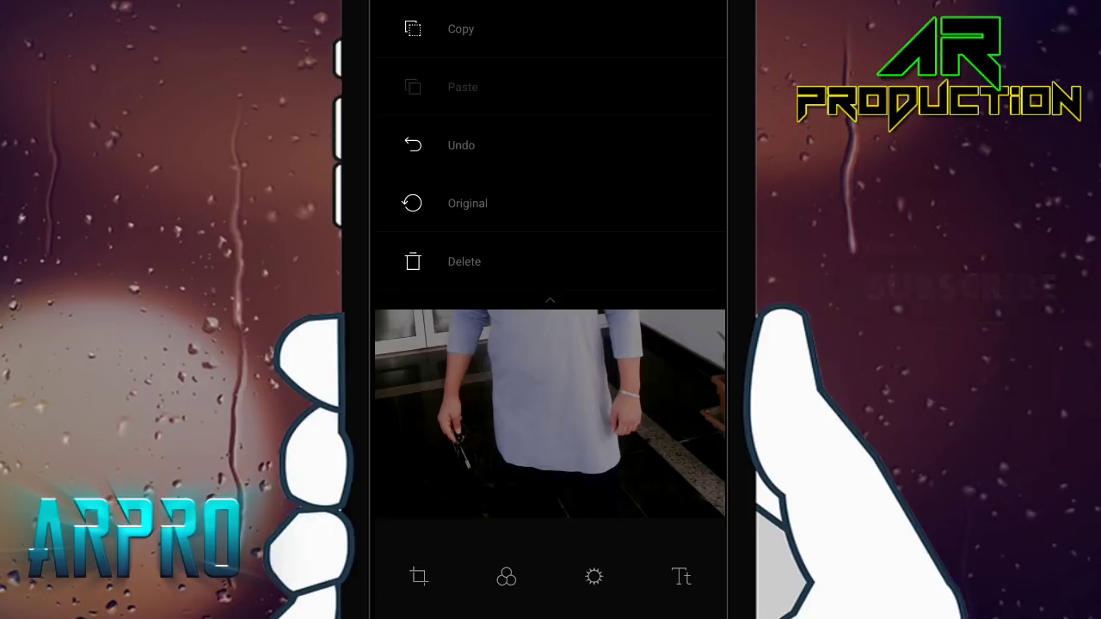
left_click(565, 442)
left_click(698, 19)
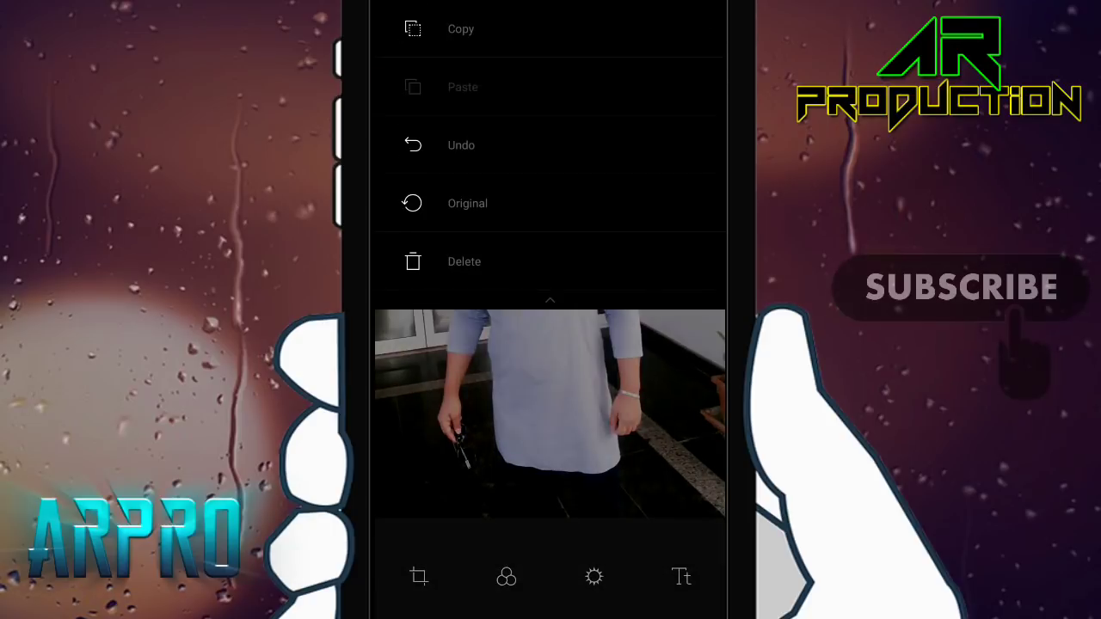
left_click(467, 203)
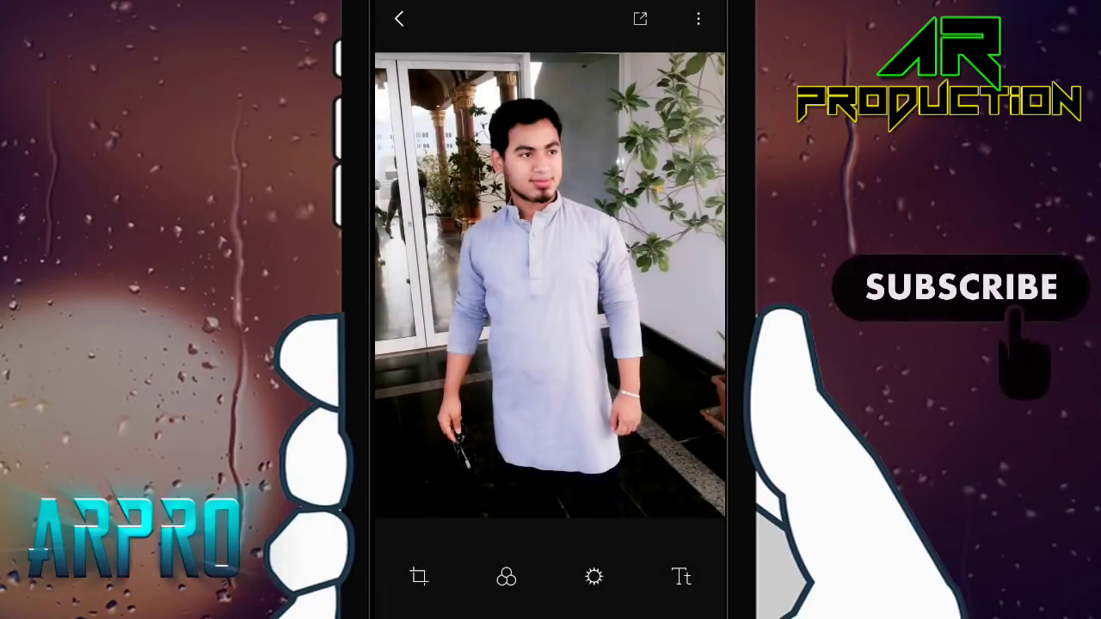
Bring up the save and share choices, dismiss them, and return to the gallery
left_click(640, 19)
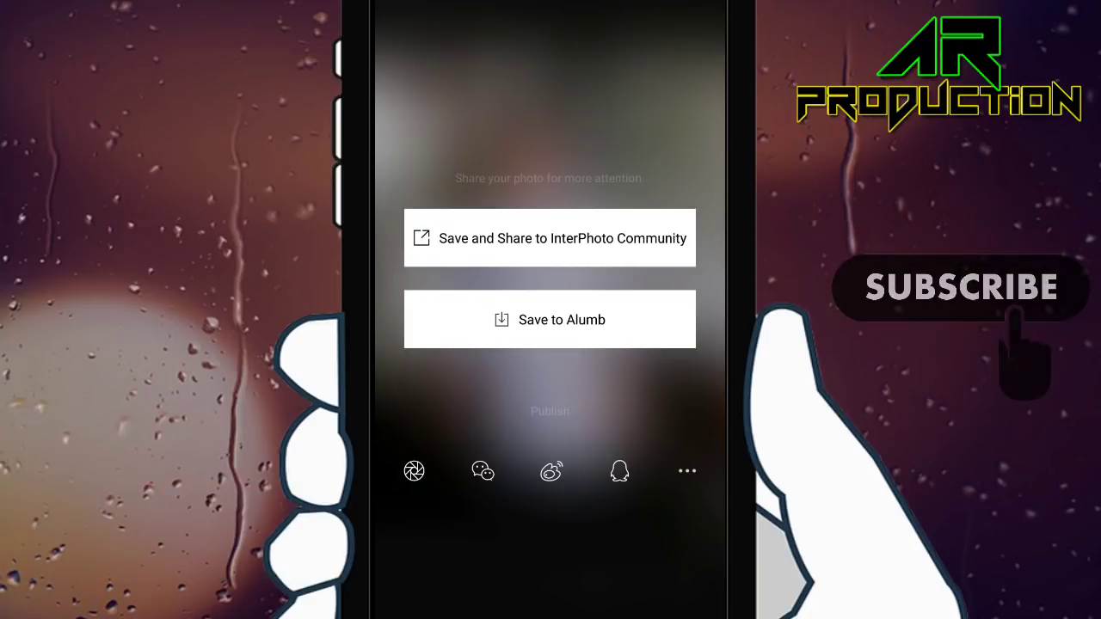
key("Escape")
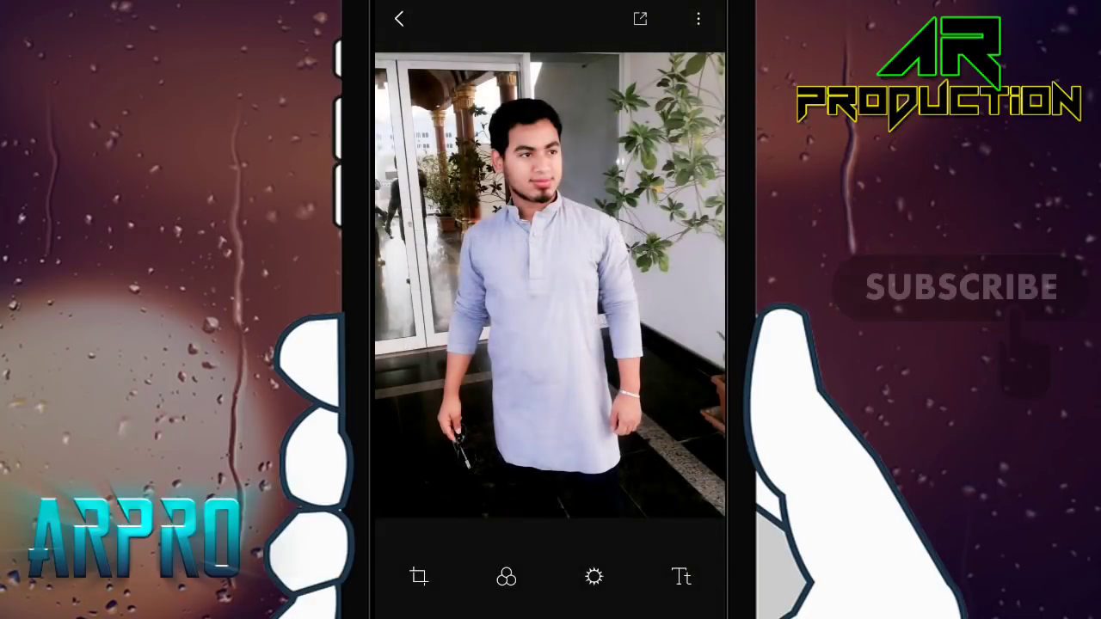
key("Escape")
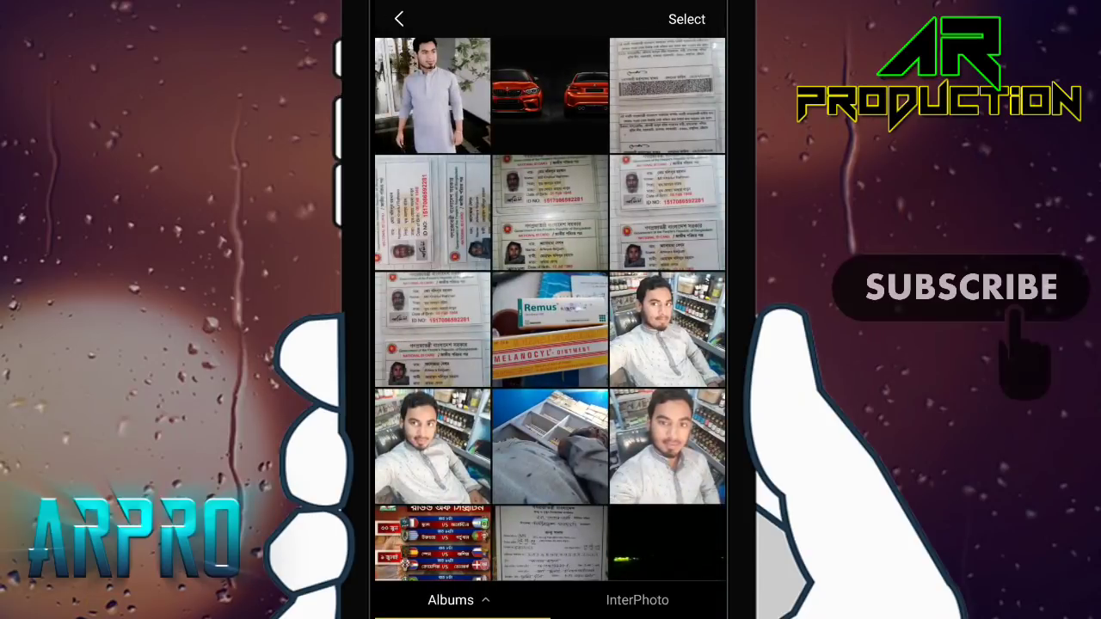
Leave the gallery and return to InterPhoto's camera screen showing the edited portrait thumbnail
key("Escape")
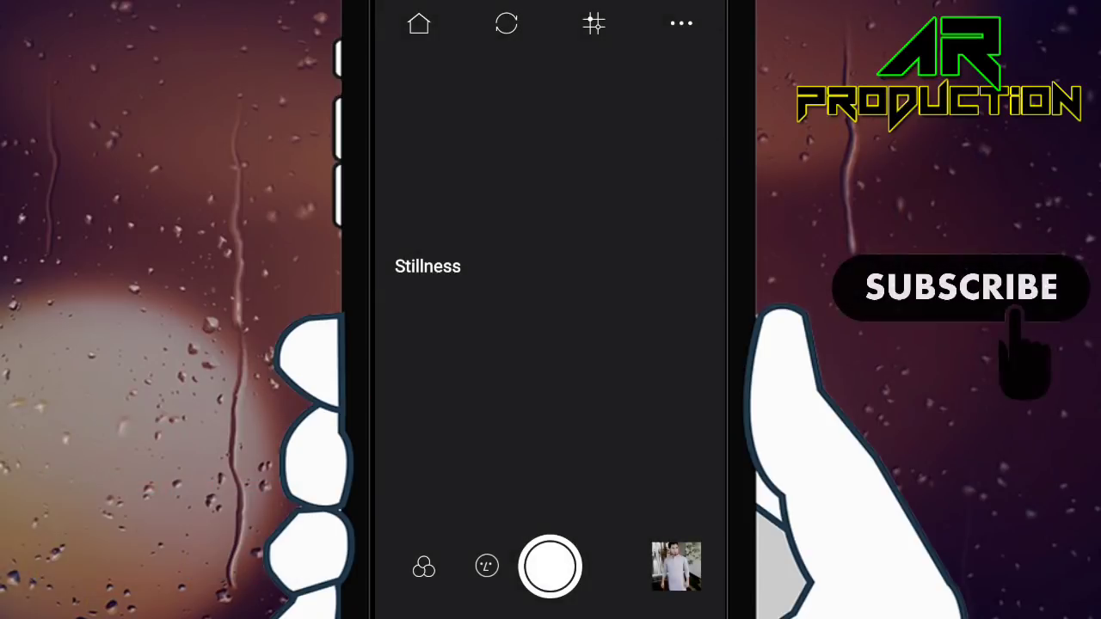